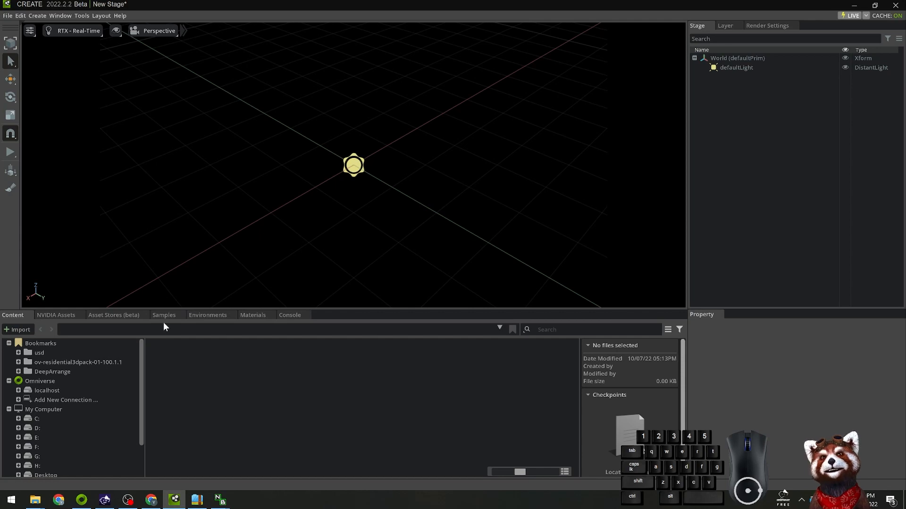
pyautogui.click(293, 315)
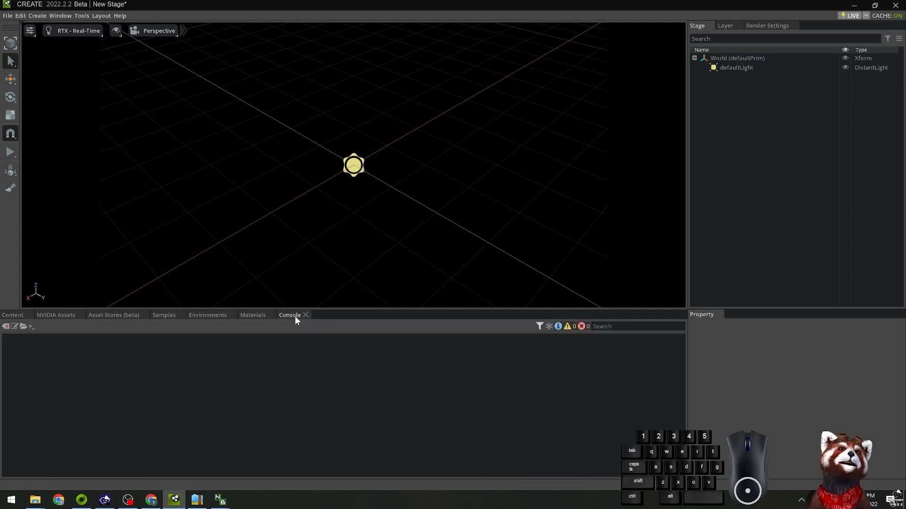
pyautogui.click(12, 313)
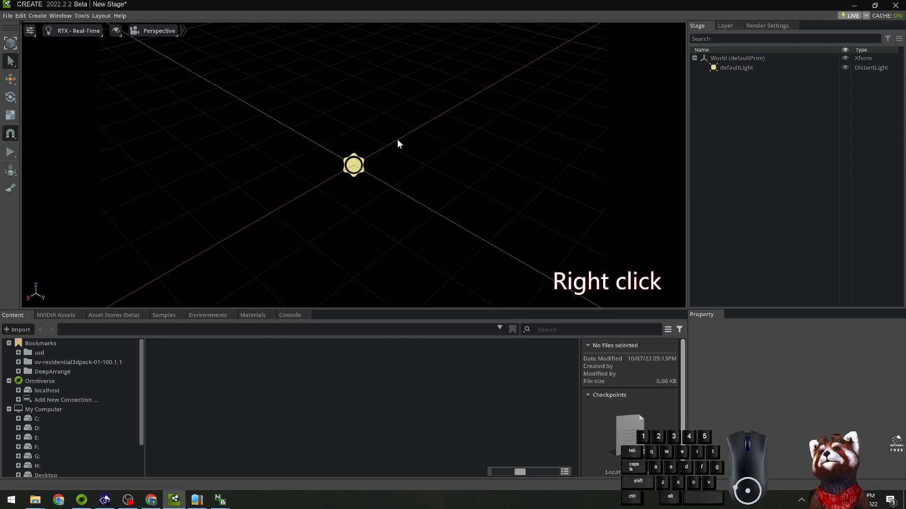
# Create a plane mesh near the centre of the stage.
pyautogui.rightClick(345, 138)
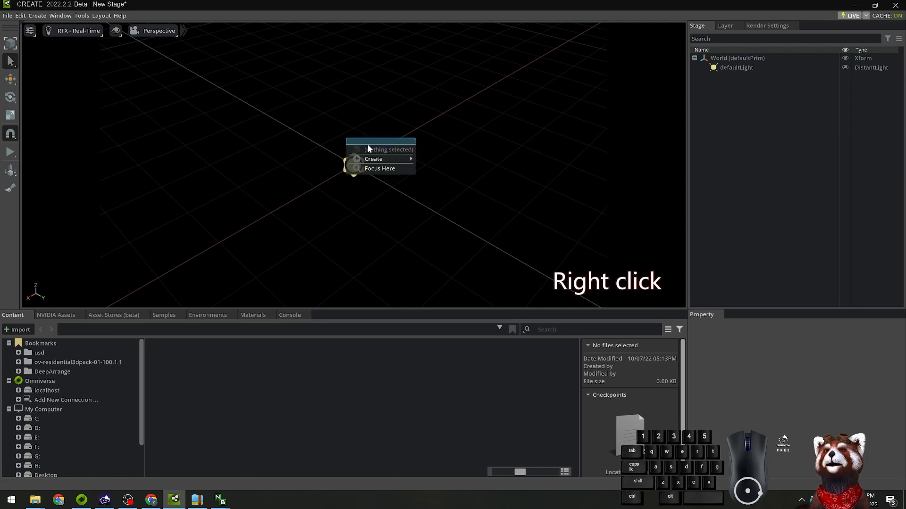
pyautogui.moveTo(379, 158)
pyautogui.moveTo(440, 159)
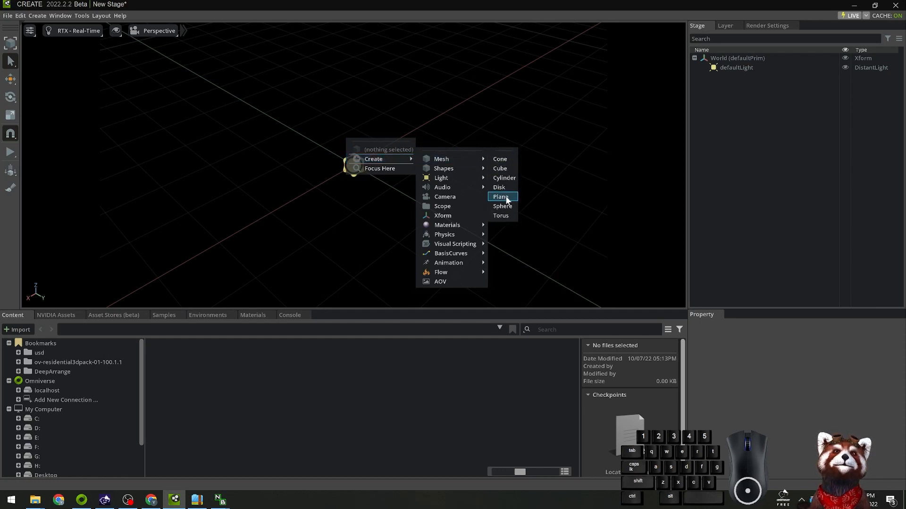
pyautogui.click(506, 201)
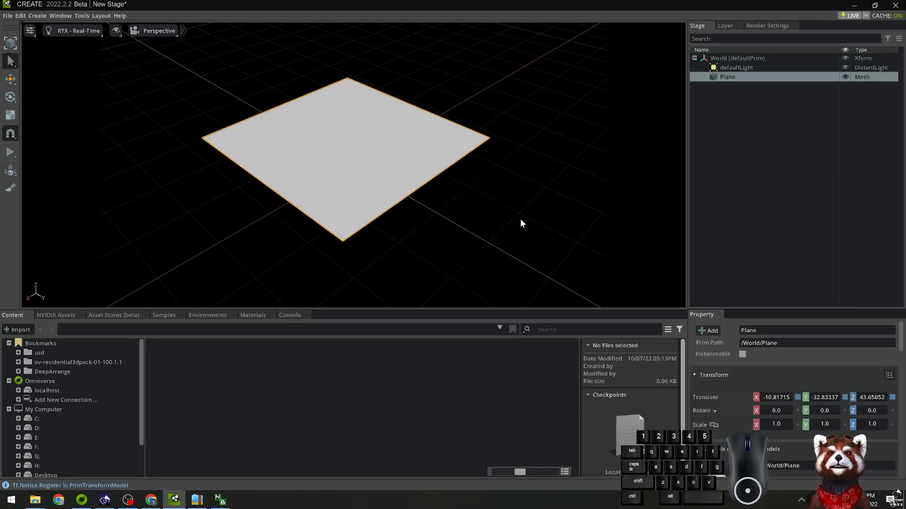
pyautogui.moveTo(471, 257)
pyautogui.mouseDown(button='middle')
pyautogui.moveTo(466, 262)
pyautogui.moveTo(485, 257)
pyautogui.moveTo(477, 261)
pyautogui.mouseUp(button='middle')
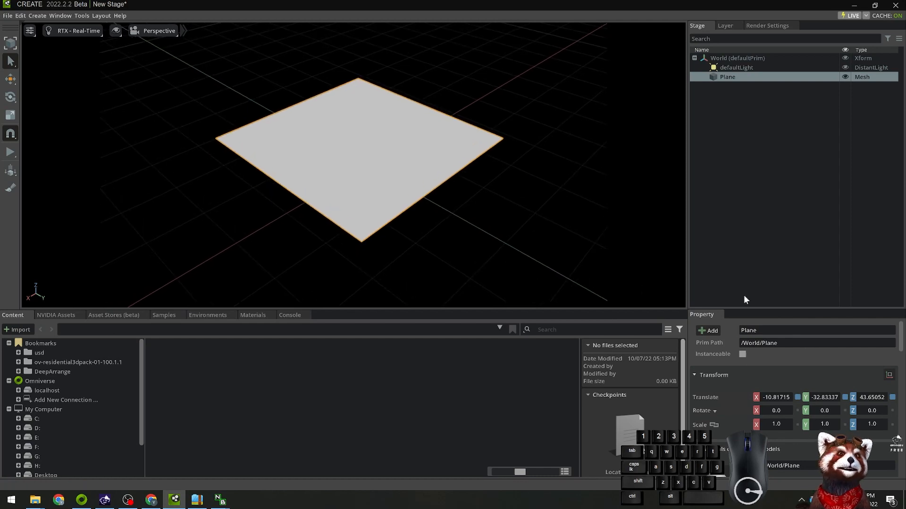
# Give the property area more height and look through the selected plane's transform, material, geometry and visual properties.
pyautogui.moveTo(791, 310); pyautogui.dragTo(764, 178)
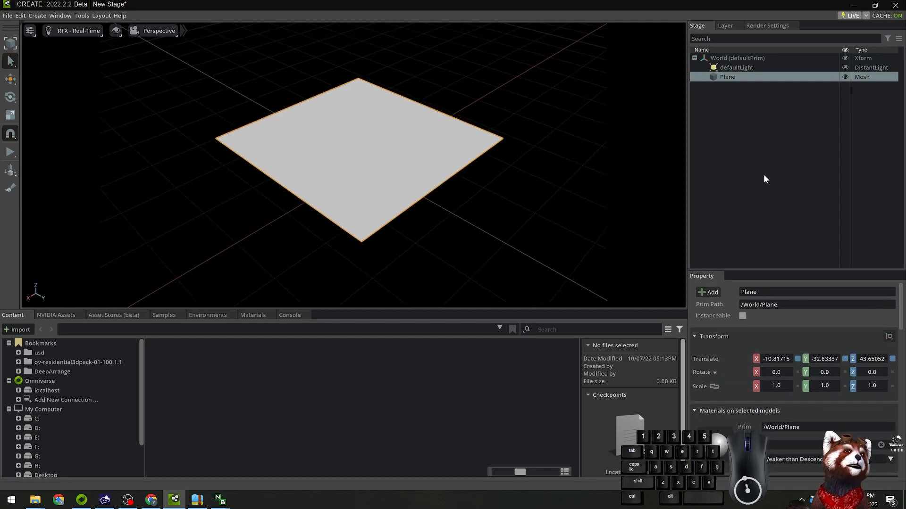
pyautogui.click(764, 177)
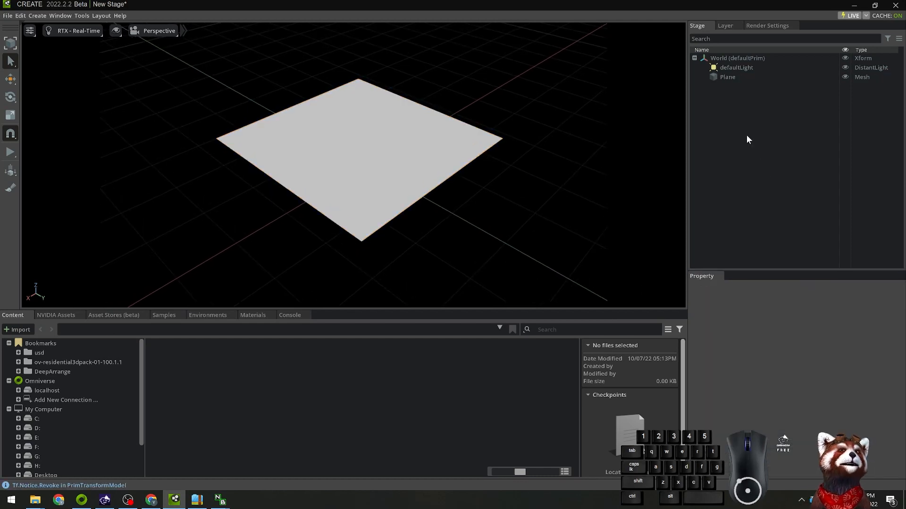
pyautogui.click(743, 79)
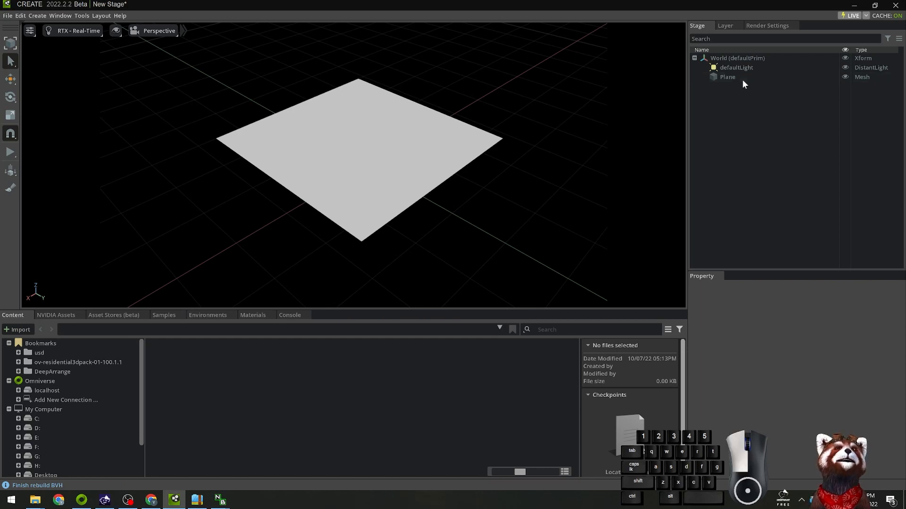
pyautogui.click(470, 181)
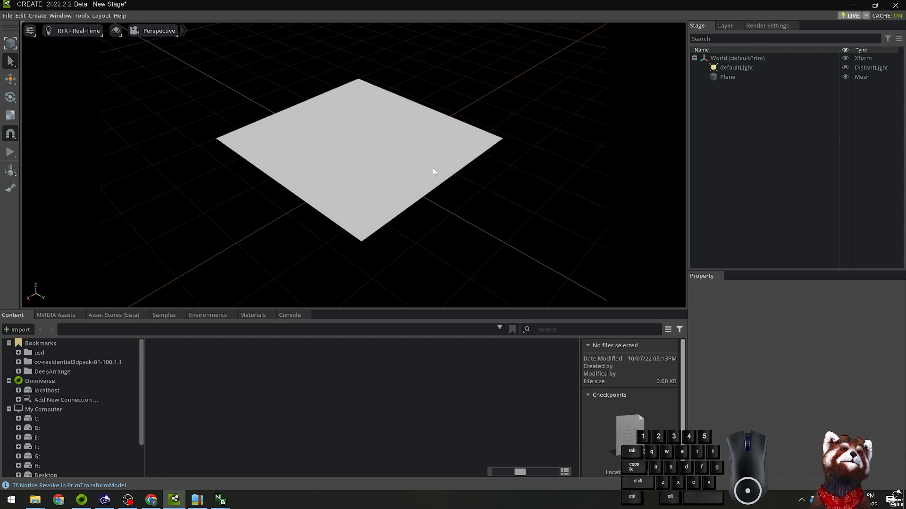
pyautogui.click(444, 171)
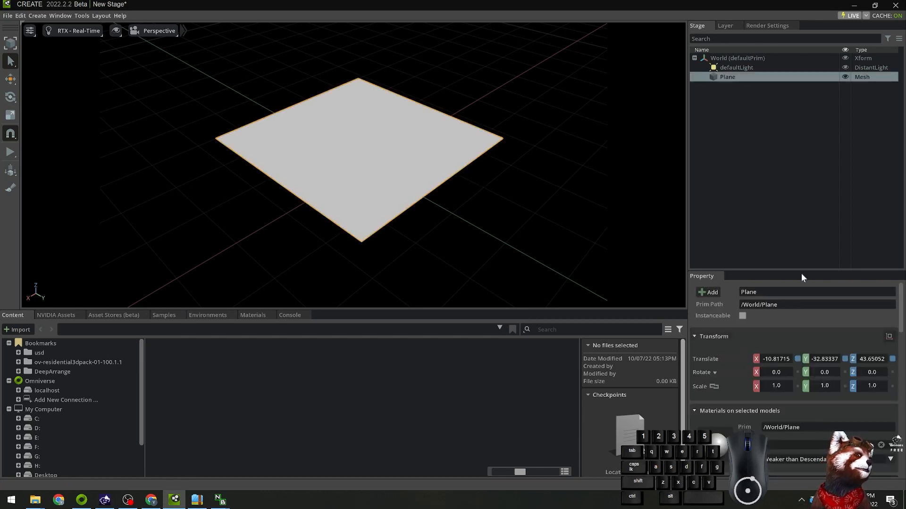
pyautogui.moveTo(802, 272); pyautogui.dragTo(802, 193)
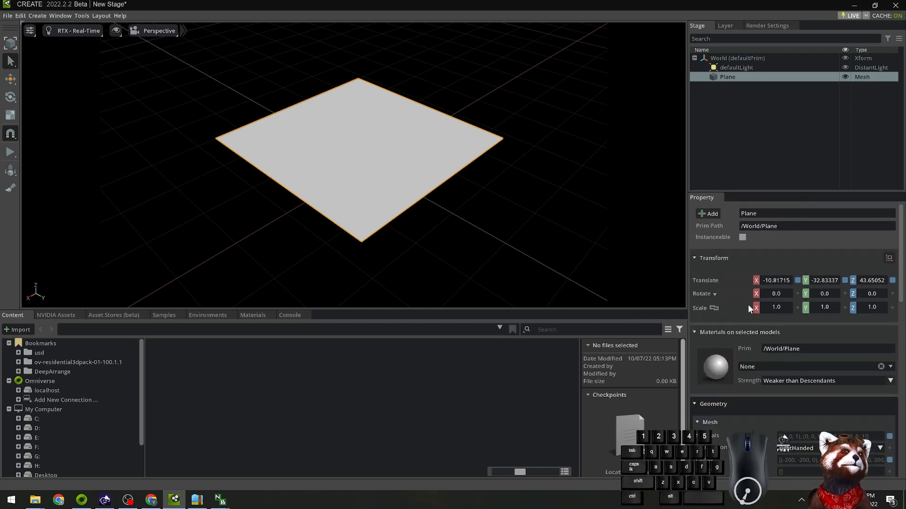
pyautogui.scroll(-5, 783, 393)
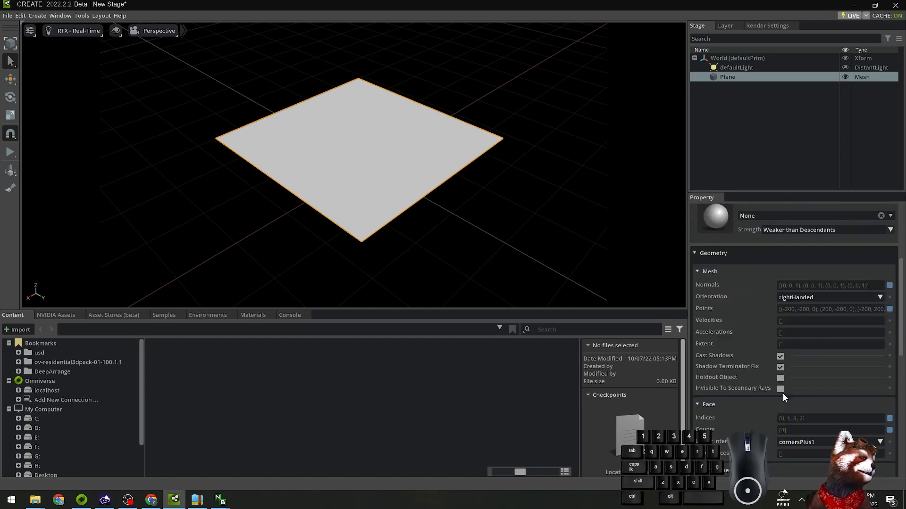
pyautogui.scroll(-3, 783, 392)
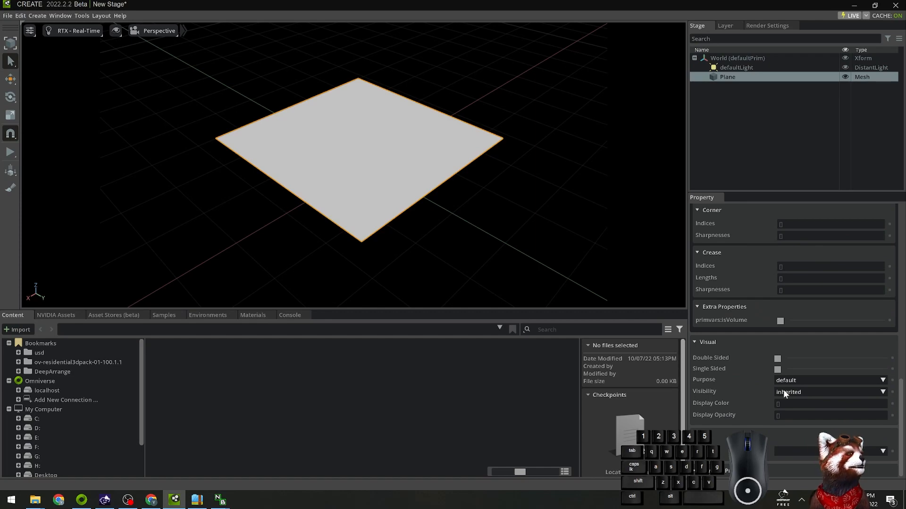
pyautogui.scroll(8, 783, 390)
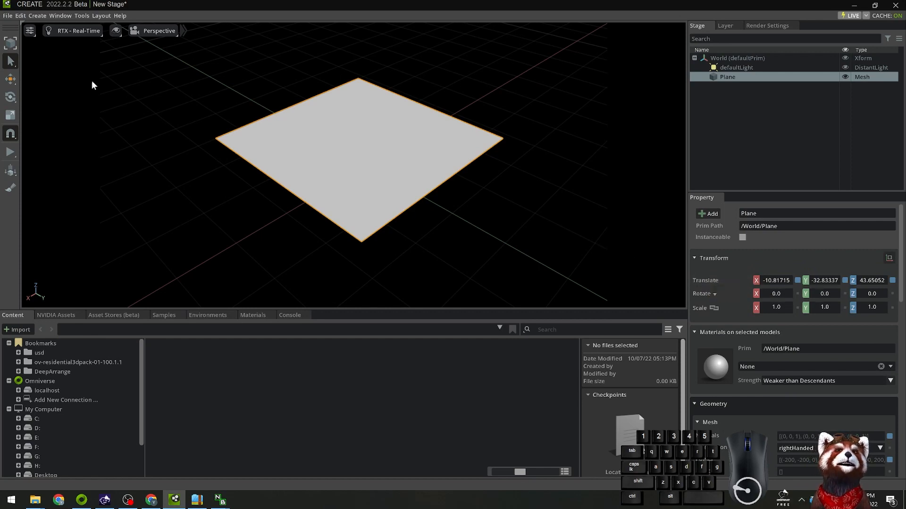
# Move the plane freehand to about X 77, Y 41, and reset its translation to 0 on all three axes.
pyautogui.click(10, 82)
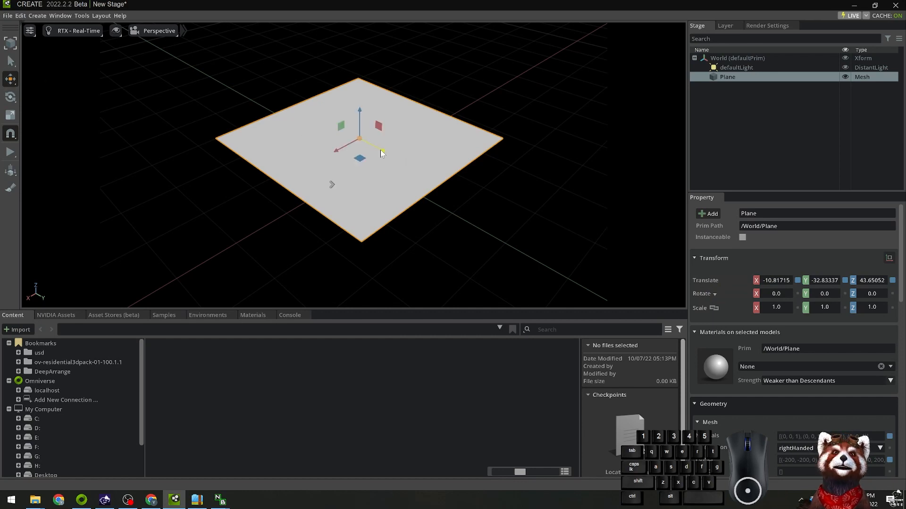
pyautogui.moveTo(380, 149); pyautogui.dragTo(366, 174)
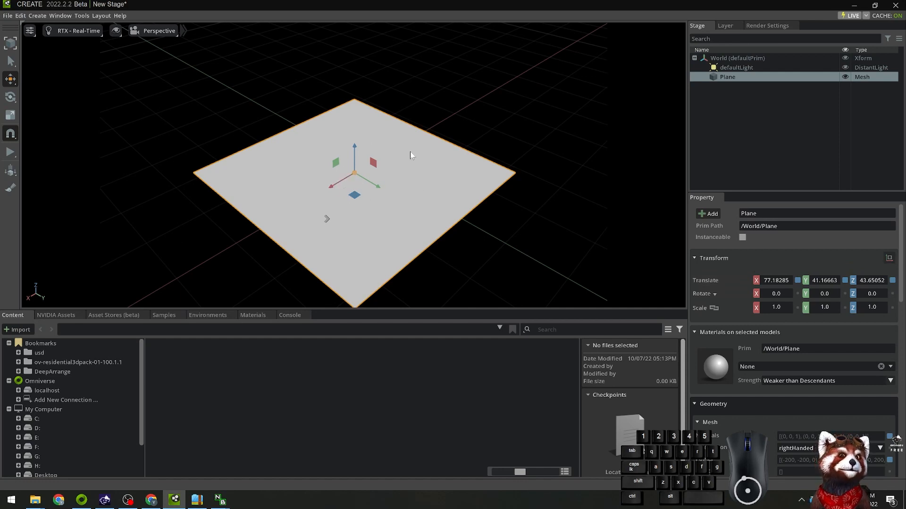
pyautogui.click(797, 280)
pyautogui.click(845, 280)
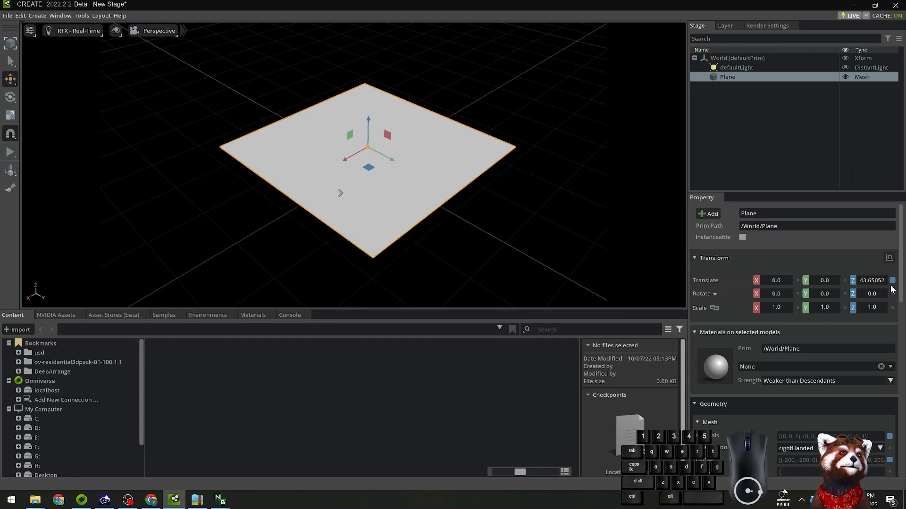
pyautogui.click(892, 280)
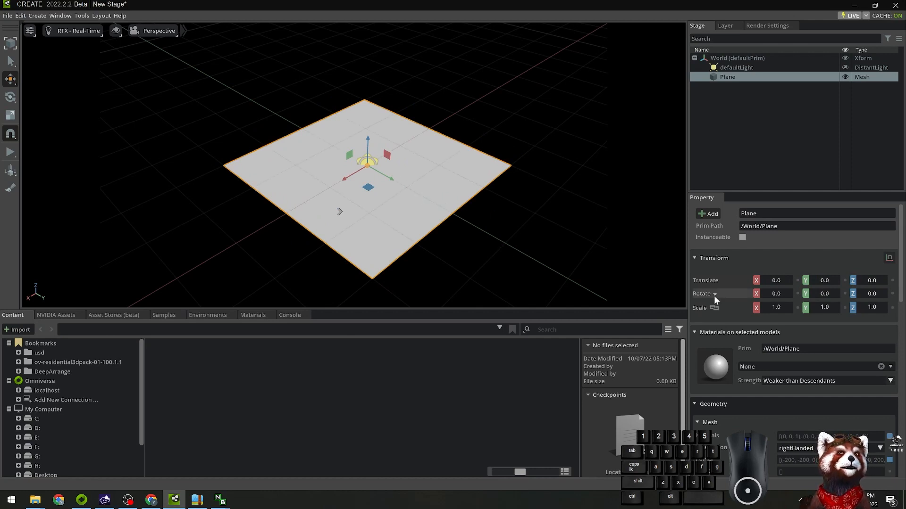
# Rotate the plane freehand about the Y axis, set its Y rotation to exactly 90, and deselect it.
pyautogui.click(10, 98)
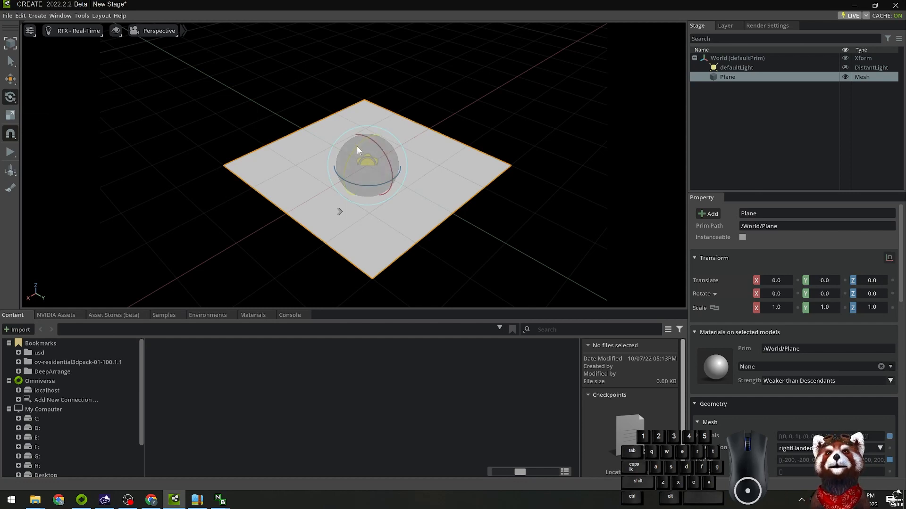
pyautogui.moveTo(356, 145)
pyautogui.mouseDown()
pyautogui.moveTo(366, 140)
pyautogui.moveTo(350, 152)
pyautogui.mouseUp()
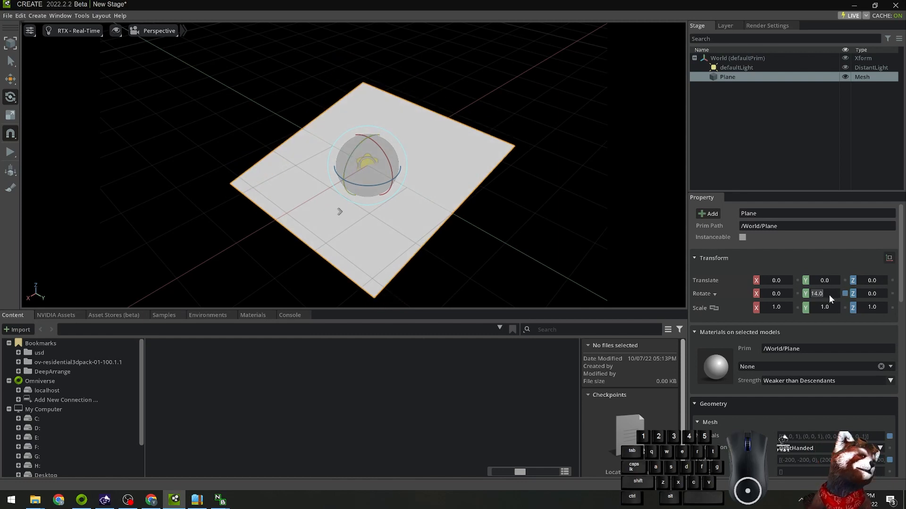
pyautogui.write('90')
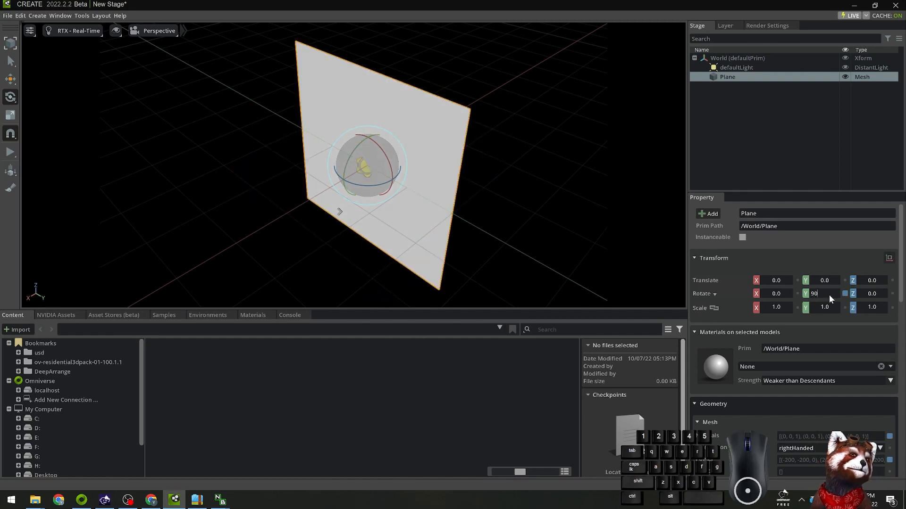
pyautogui.click(528, 183)
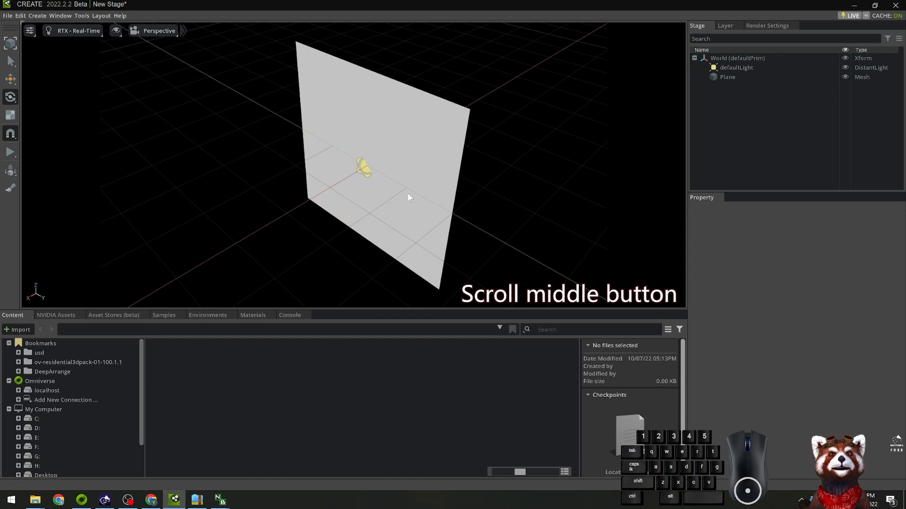
# Examine the upright plane in the perspective viewport from varying distances, offsets and viewing angles.
pyautogui.scroll(5, 408, 197)
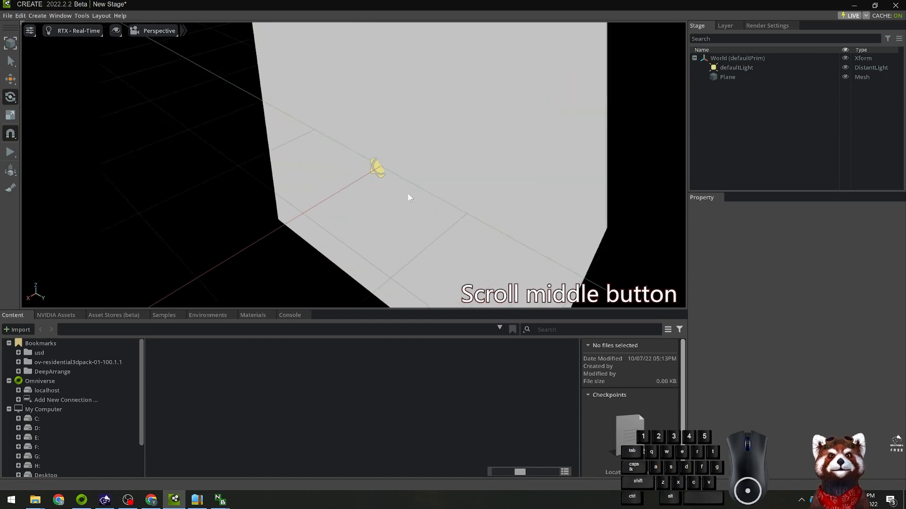
pyautogui.scroll(-10, 409, 197)
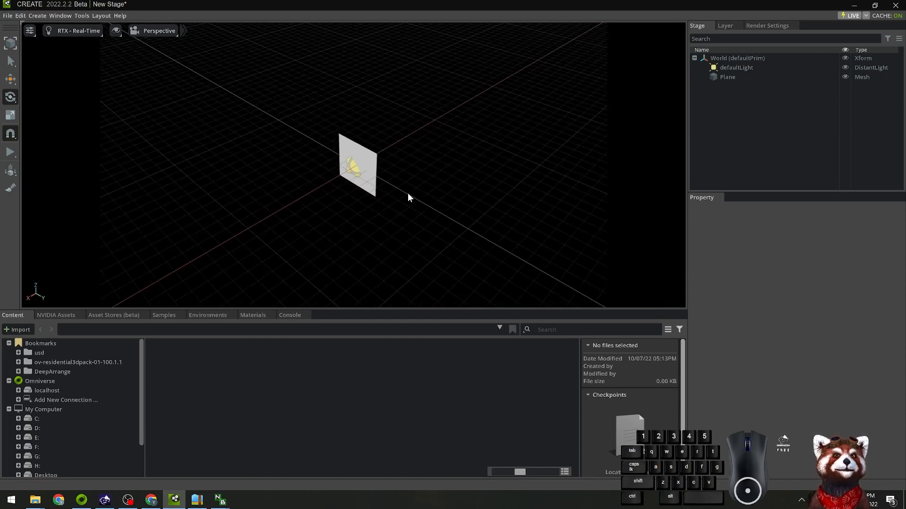
pyautogui.scroll(6, 408, 197)
pyautogui.scroll(-2, 408, 197)
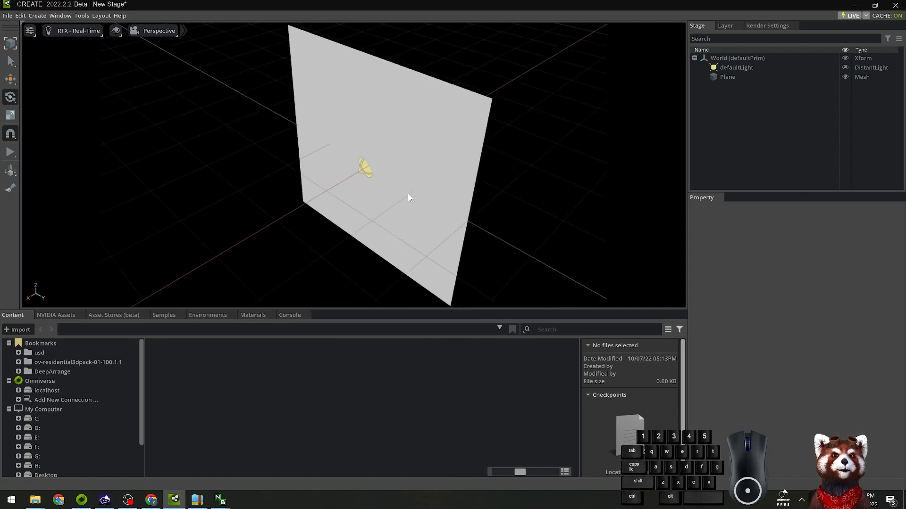
pyautogui.scroll(-3, 409, 198)
pyautogui.scroll(3, 408, 197)
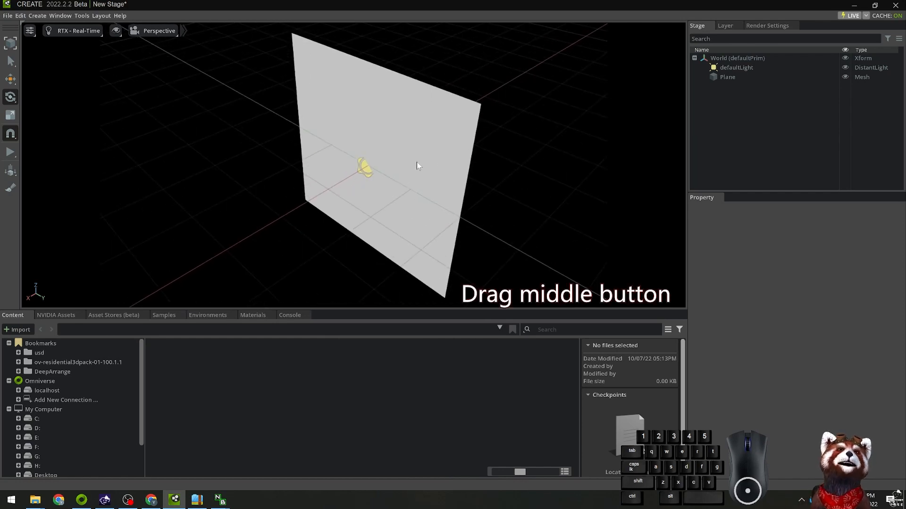
pyautogui.moveTo(418, 160); pyautogui.dragTo(427, 180, button='middle')
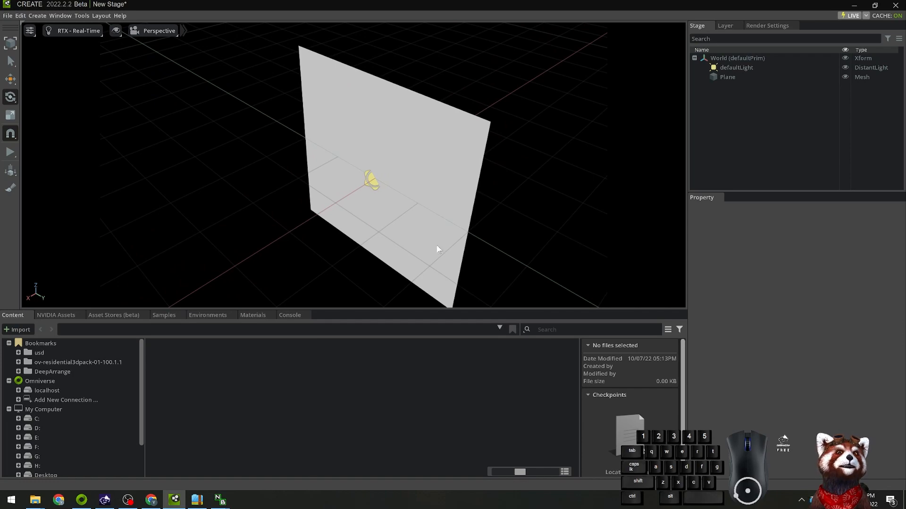
pyautogui.moveTo(465, 216); pyautogui.dragTo(438, 206, button='right')
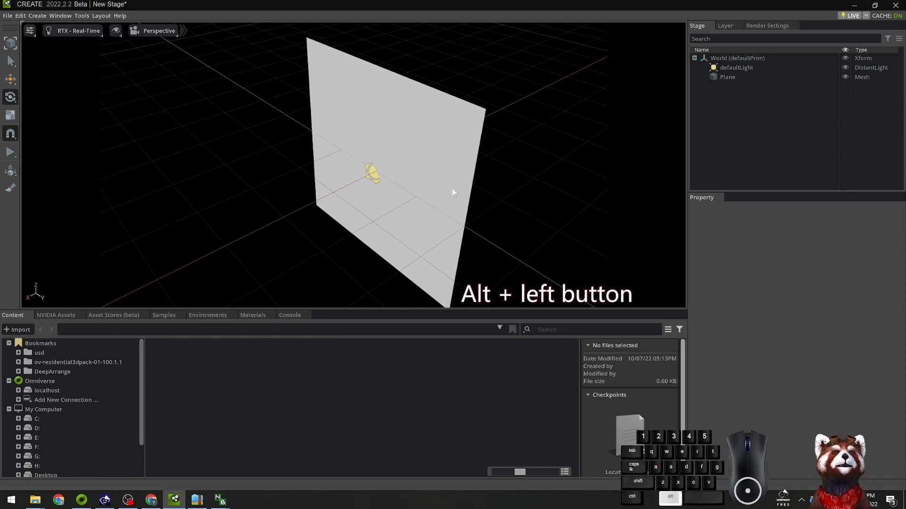
pyautogui.moveTo(452, 190)
pyautogui.keyDown('alt'); pyautogui.mouseDown()
pyautogui.moveTo(454, 211)
pyautogui.moveTo(308, 208)
pyautogui.moveTo(395, 155)
pyautogui.moveTo(493, 180)
pyautogui.moveTo(466, 249)
pyautogui.moveTo(372, 214)
pyautogui.moveTo(408, 170)
pyautogui.moveTo(448, 223)
pyautogui.moveTo(445, 184)
pyautogui.moveTo(457, 204)
pyautogui.mouseUp(); pyautogui.keyUp('alt')
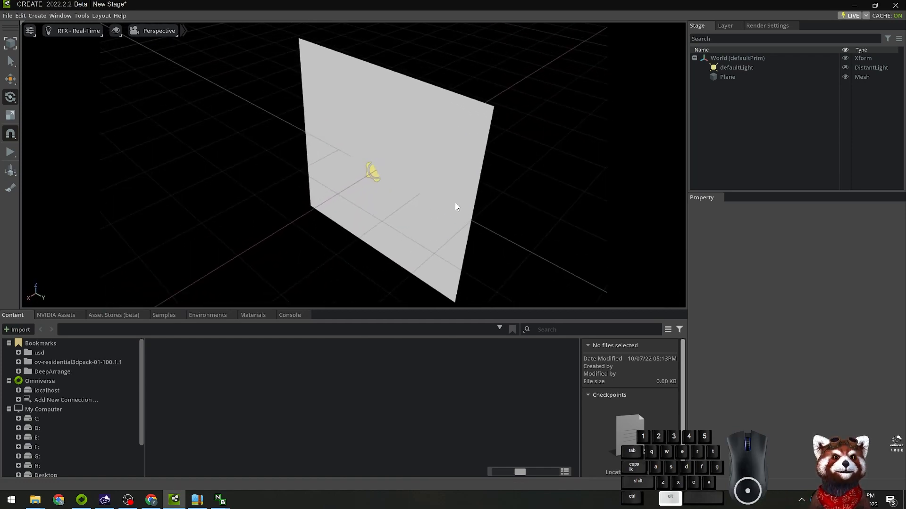
pyautogui.keyDown('alt'); pyautogui.moveTo(356, 237); pyautogui.dragTo(396, 203); pyautogui.keyUp('alt')
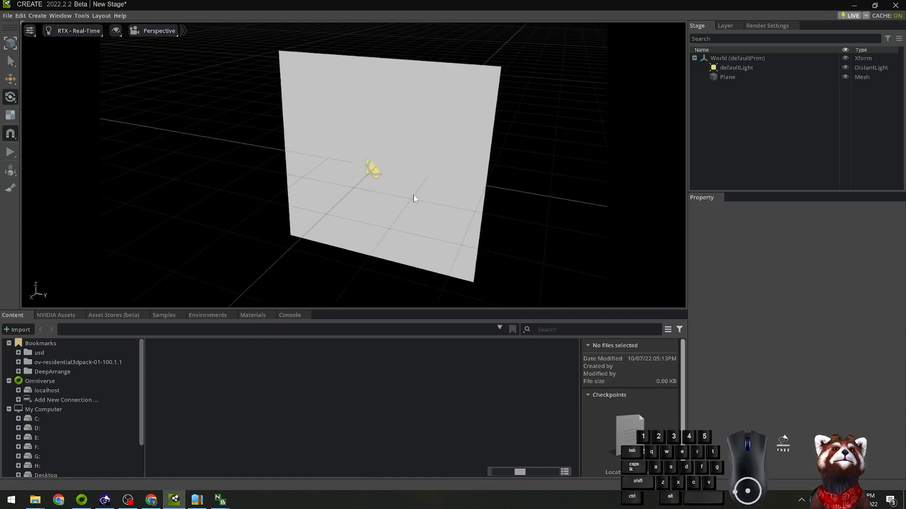
pyautogui.scroll(-5, 412, 195)
pyautogui.scroll(-3, 413, 198)
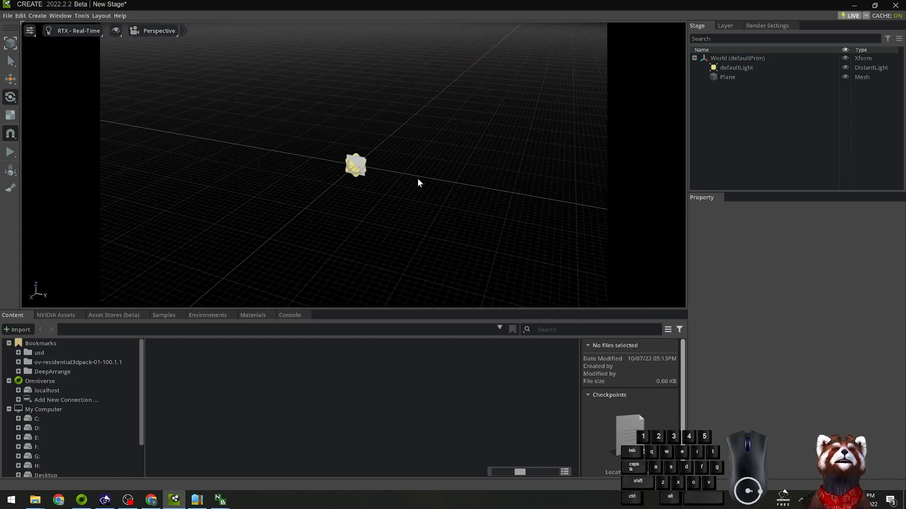
# Frame the selected plane in the viewport, deselect it, and inspect it up close from another angle.
pyautogui.click(739, 79)
pyautogui.press('f')
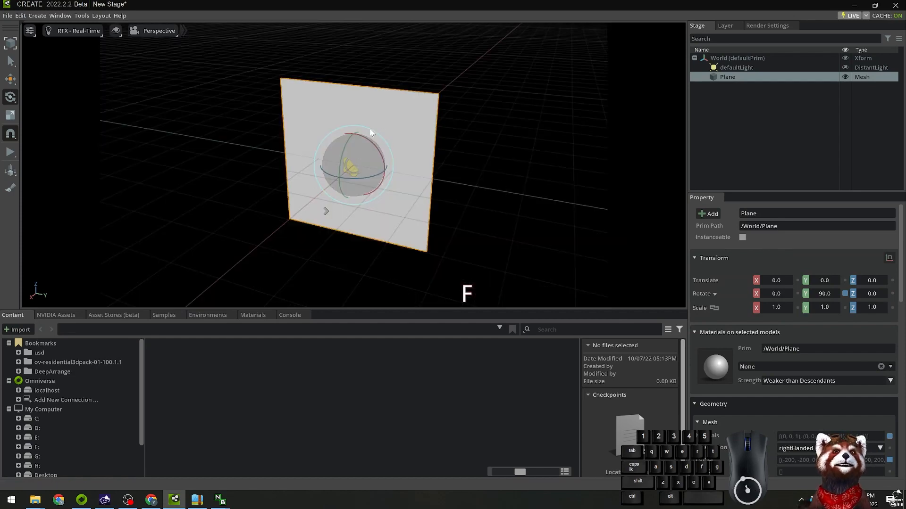
pyautogui.click(482, 181)
pyautogui.scroll(5, 409, 202)
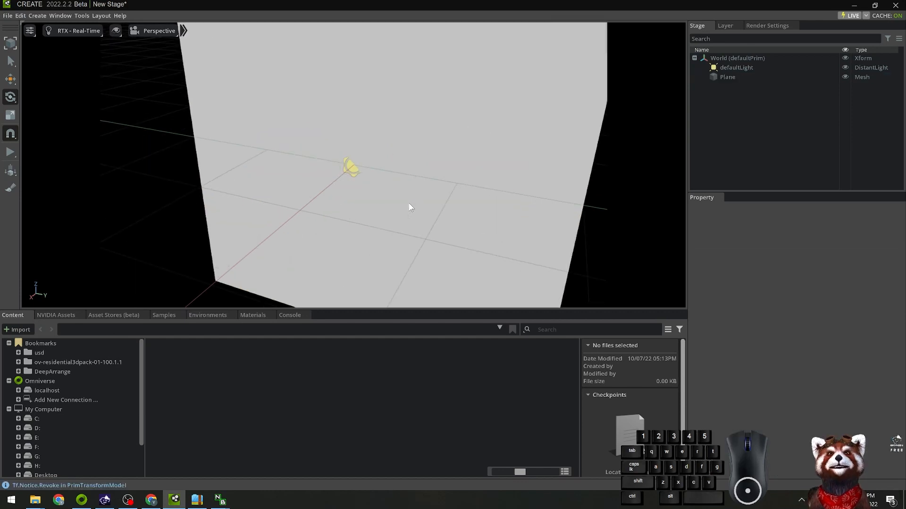
pyautogui.keyDown('alt'); pyautogui.moveTo(390, 230); pyautogui.dragTo(420, 242); pyautogui.keyUp('alt')
pyautogui.keyDown('alt'); pyautogui.scroll(-3, 431, 222); pyautogui.keyUp('alt')
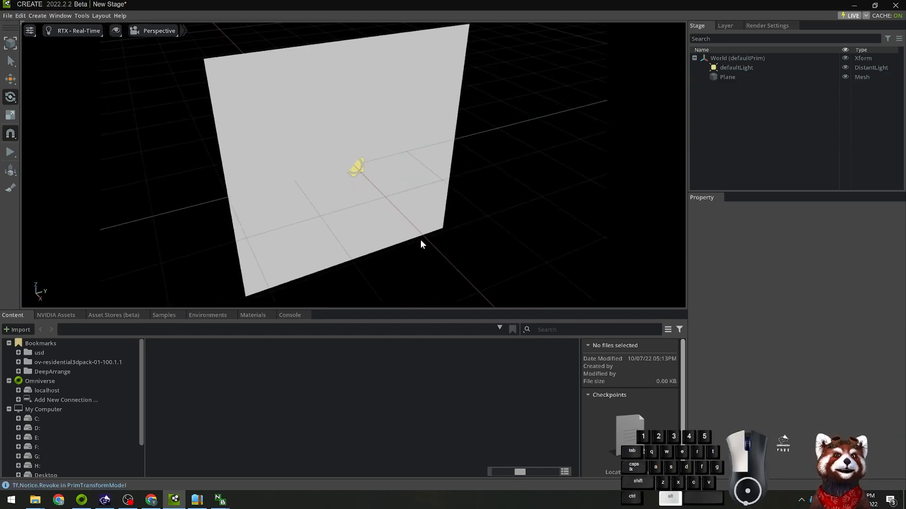
# Import the clock.obj model from the usd/objects folder on the Desktop into the stage, keeping the default import options.
pyautogui.click(8, 16)
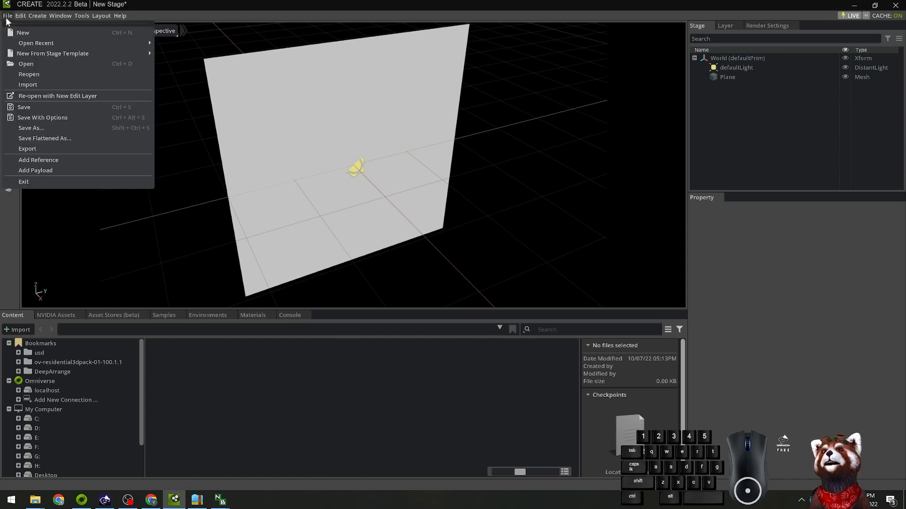
pyautogui.click(44, 85)
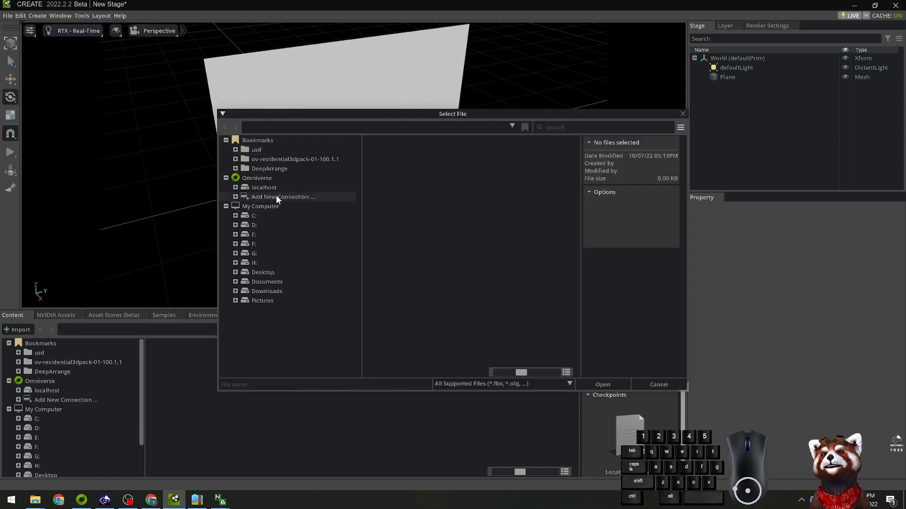
pyautogui.click(276, 273)
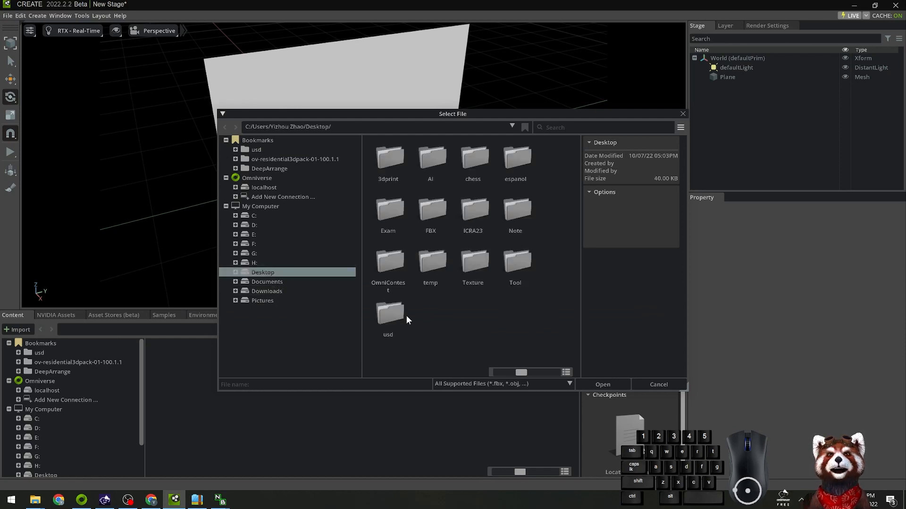
pyautogui.doubleClick(395, 320)
pyautogui.doubleClick(394, 223)
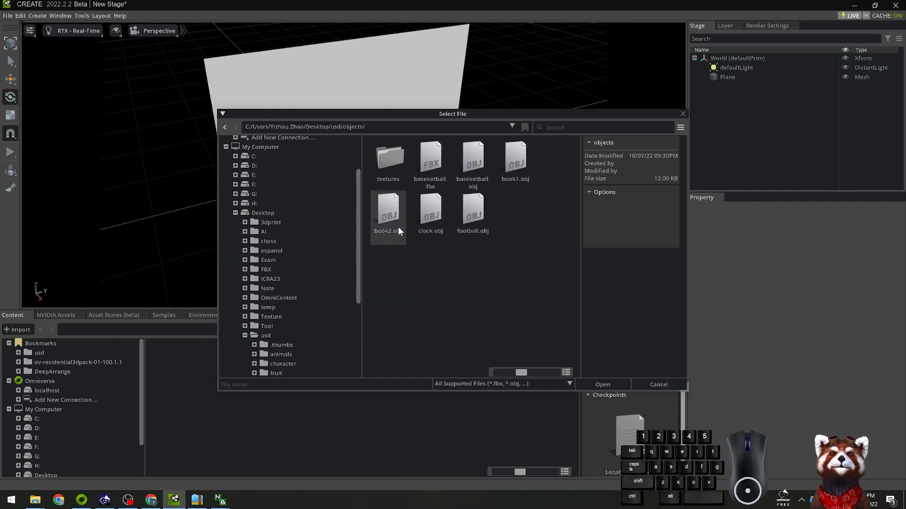
pyautogui.click(433, 222)
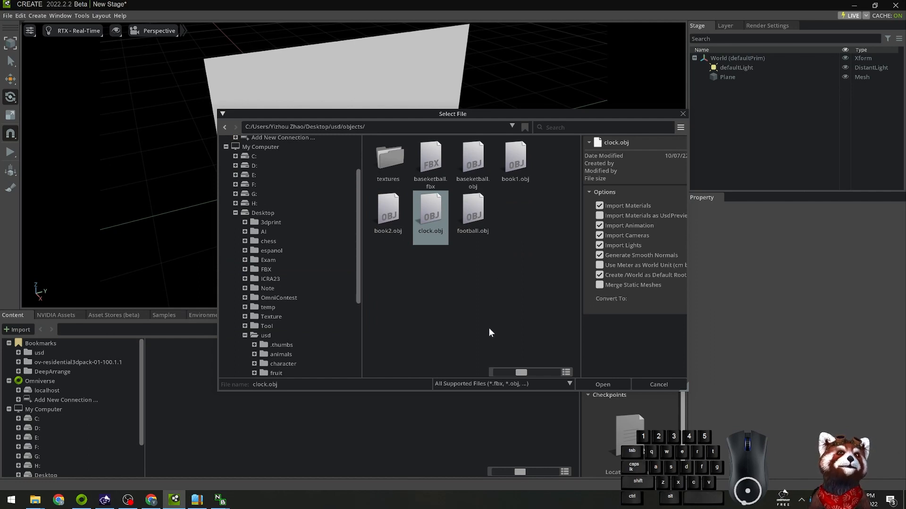
pyautogui.click(606, 385)
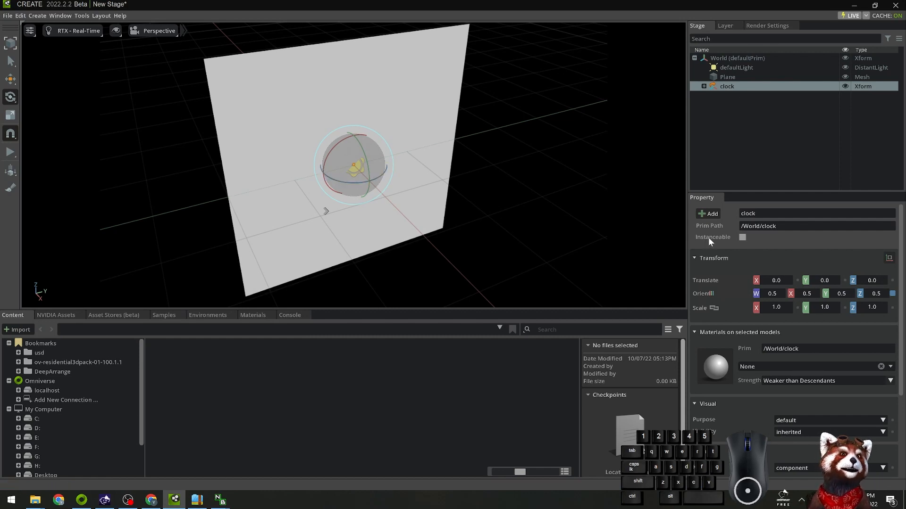
# Set the imported clock's scale to 10 on the X, Y and Z axes.
pyautogui.doubleClick(778, 310)
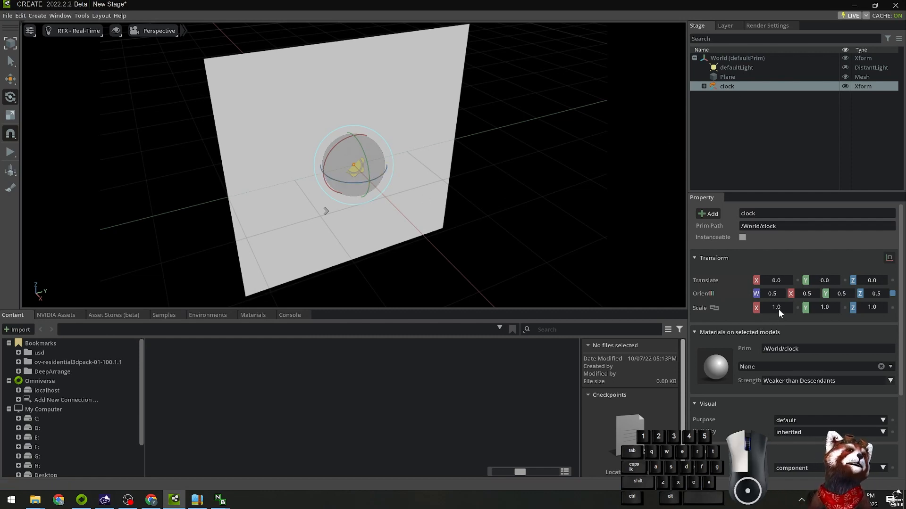
pyautogui.write('10')
pyautogui.press('Tab')
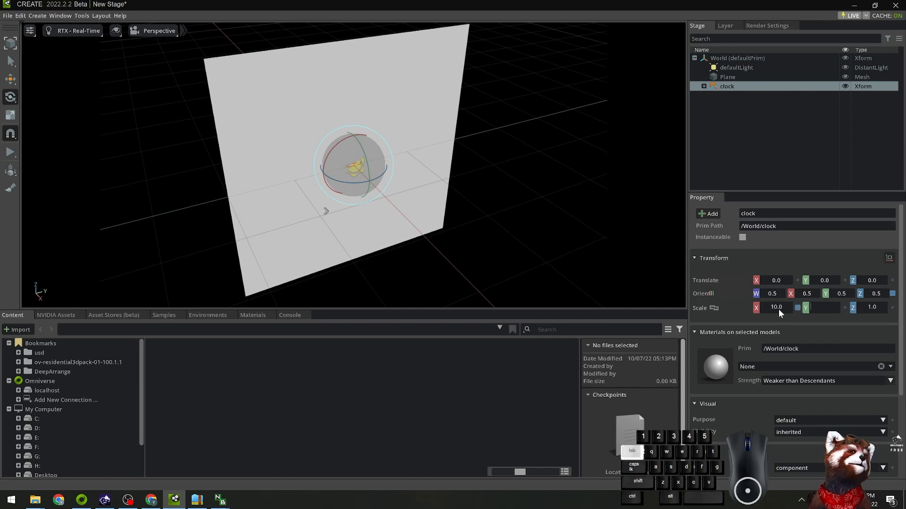
pyautogui.write('10')
pyautogui.press('Tab')
pyautogui.write('10')
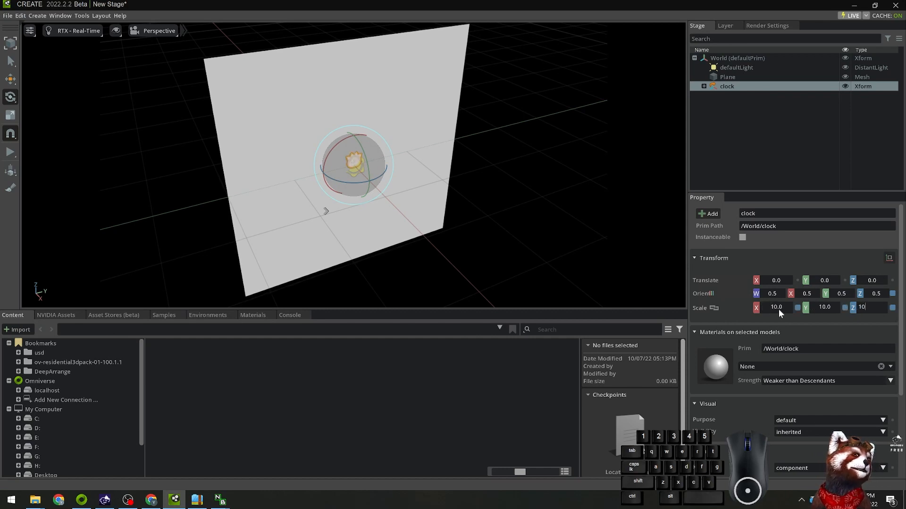
pyautogui.press('Return')
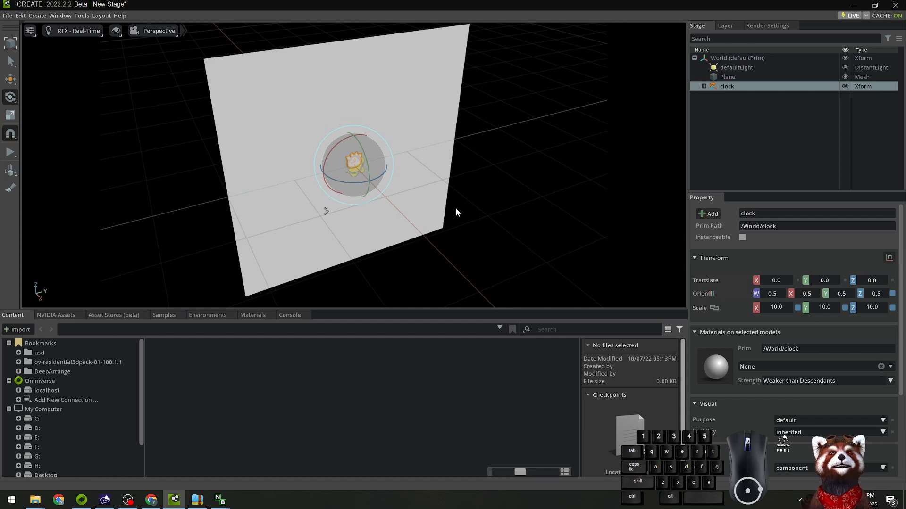
# Deselect the clock and inspect it up close against the upright plane.
pyautogui.scroll(2, 457, 215)
pyautogui.moveTo(458, 218)
pyautogui.keyDown('alt'); pyautogui.mouseDown()
pyautogui.moveTo(440, 202)
pyautogui.moveTo(411, 210)
pyautogui.moveTo(433, 214)
pyautogui.moveTo(400, 197)
pyautogui.moveTo(400, 240)
pyautogui.moveTo(426, 230)
pyautogui.moveTo(403, 228)
pyautogui.moveTo(409, 237)
pyautogui.moveTo(440, 219)
pyautogui.moveTo(415, 241)
pyautogui.moveTo(460, 234)
pyautogui.mouseUp(); pyautogui.keyUp('alt')
pyautogui.scroll(3, 409, 211)
pyautogui.scroll(3, 456, 204)
pyautogui.click(616, 206)
pyautogui.scroll(2, 439, 224)
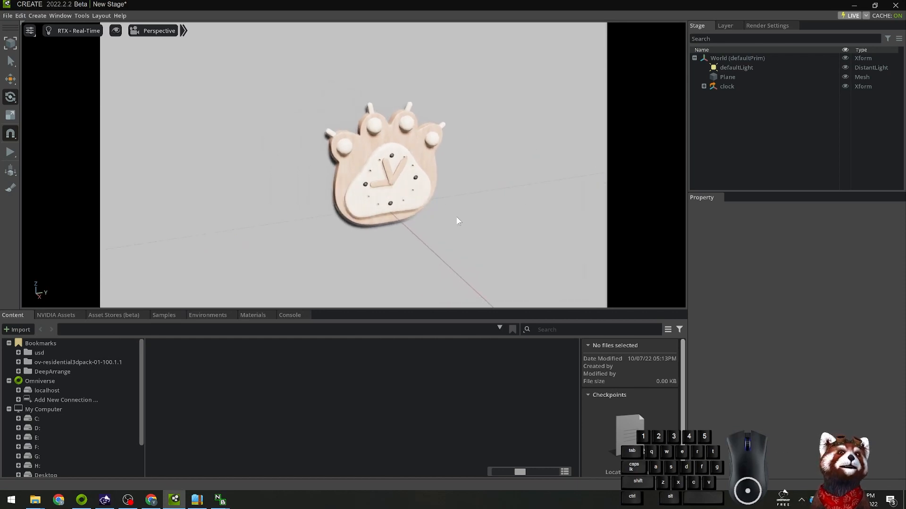
pyautogui.keyDown('alt'); pyautogui.moveTo(495, 220); pyautogui.dragTo(449, 232, button='middle'); pyautogui.keyUp('alt')
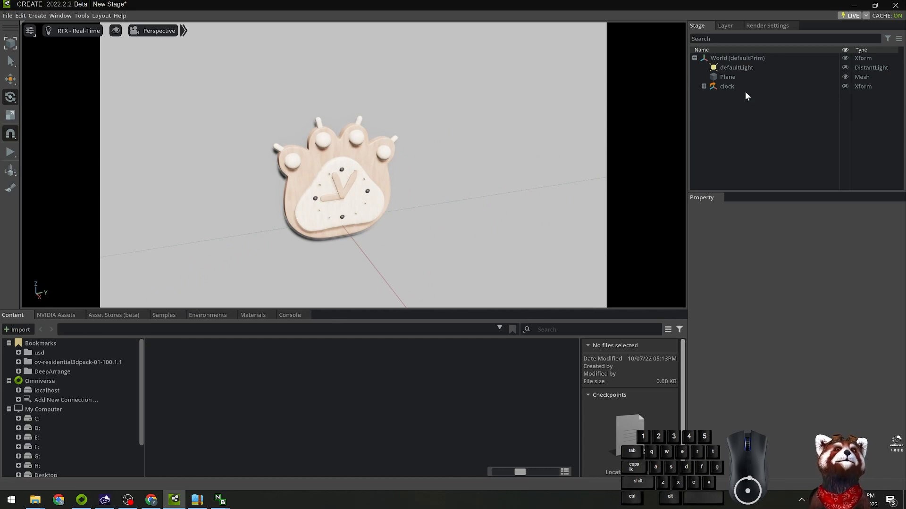
# Select the plane and browse the Carpet and Emissives categories of the base material library.
pyautogui.click(732, 77)
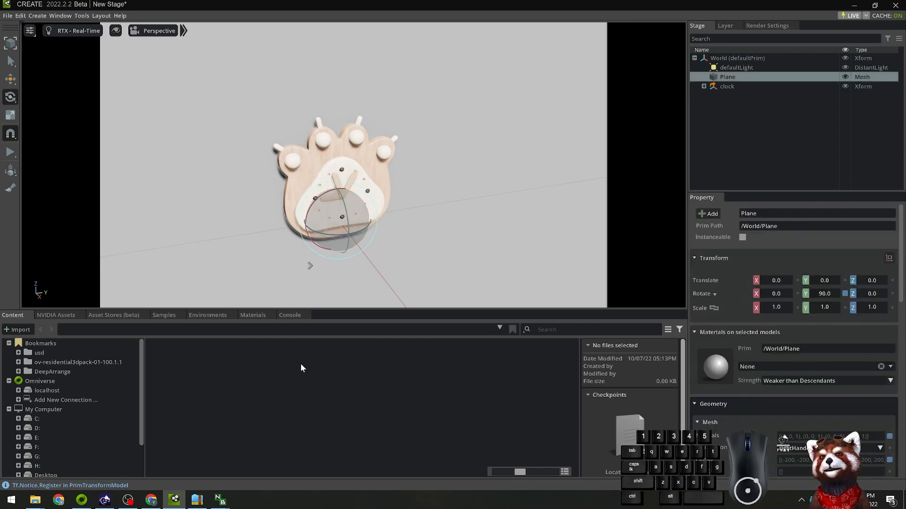
pyautogui.click(252, 315)
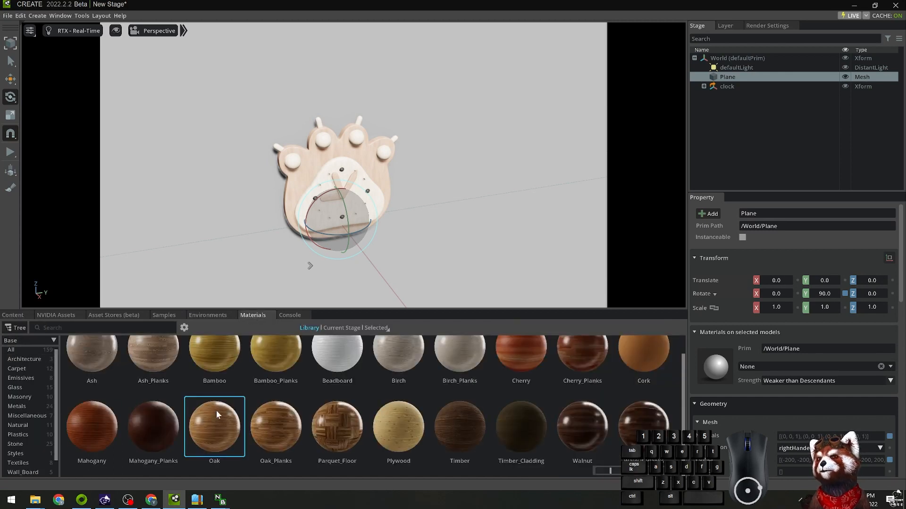
pyautogui.click(25, 369)
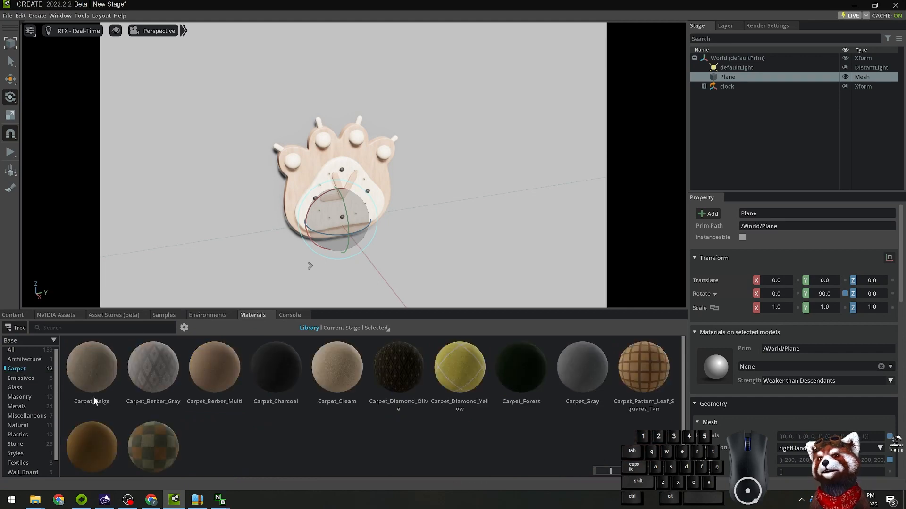
pyautogui.click(26, 378)
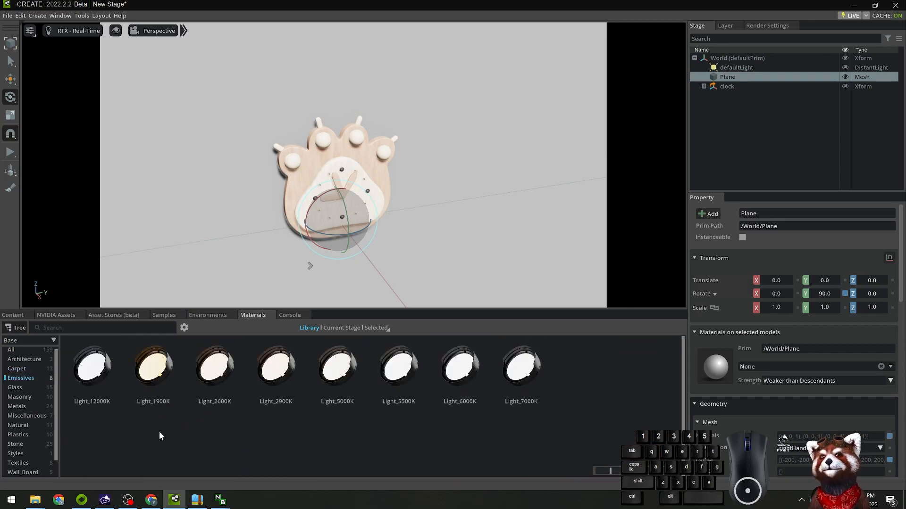
# Switch to the Omniverse Launcher, view its Nucleus page with the local Nucleus service, and minimize the launcher.
pyautogui.click(81, 500)
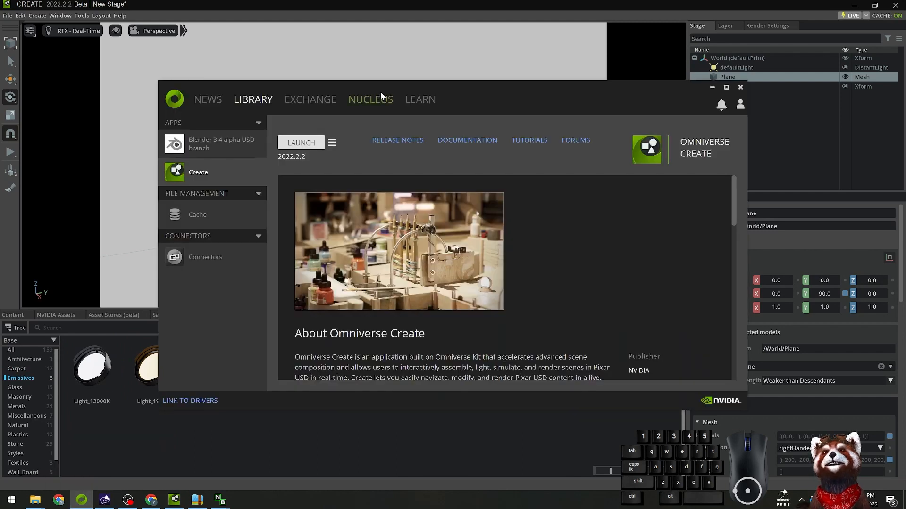
pyautogui.click(370, 101)
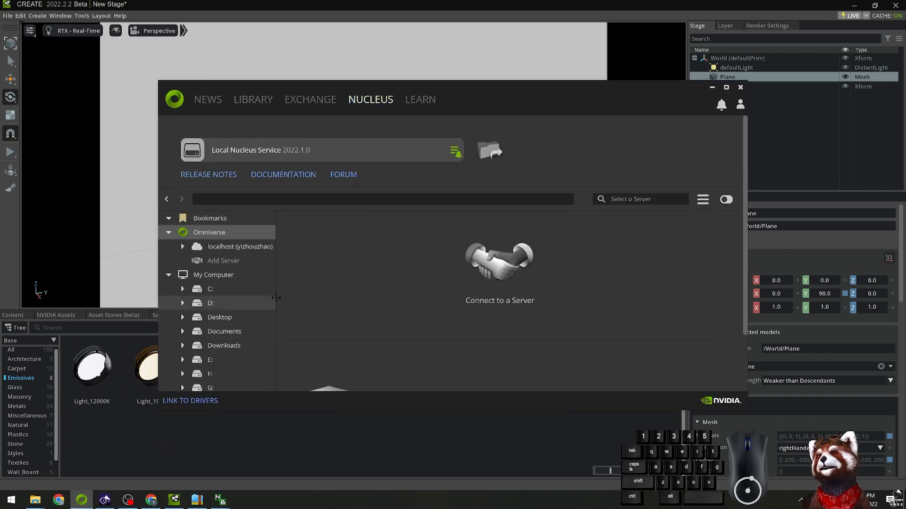
pyautogui.click(713, 88)
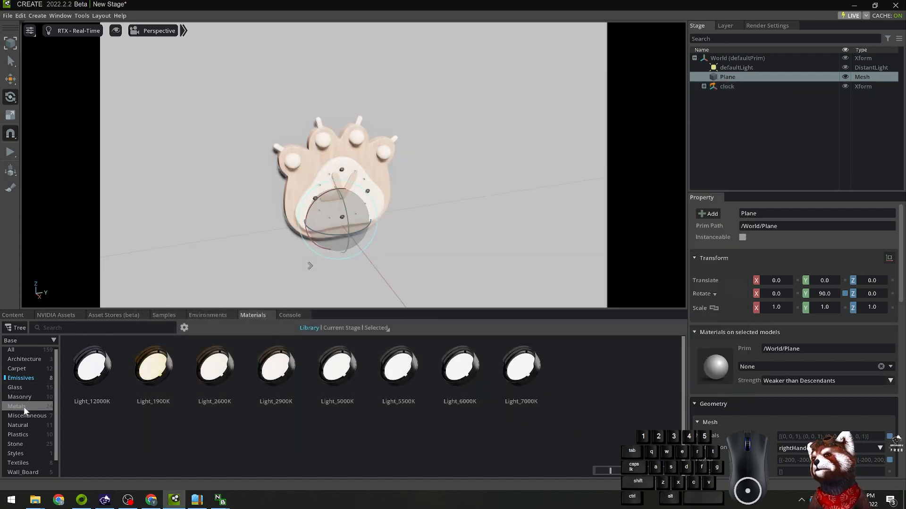
# Apply the Plaster material from the Wall_Board category to the selected plane.
pyautogui.scroll(1, 24, 403)
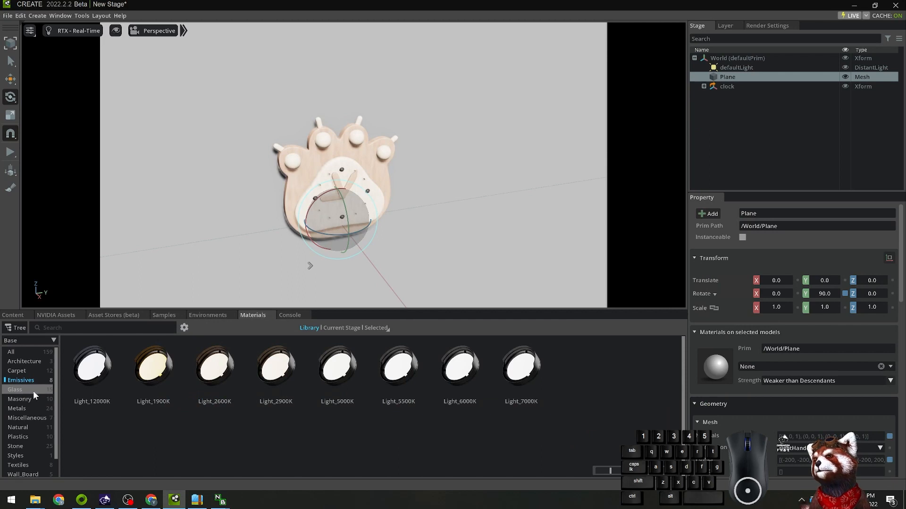
pyautogui.scroll(-1, 28, 448)
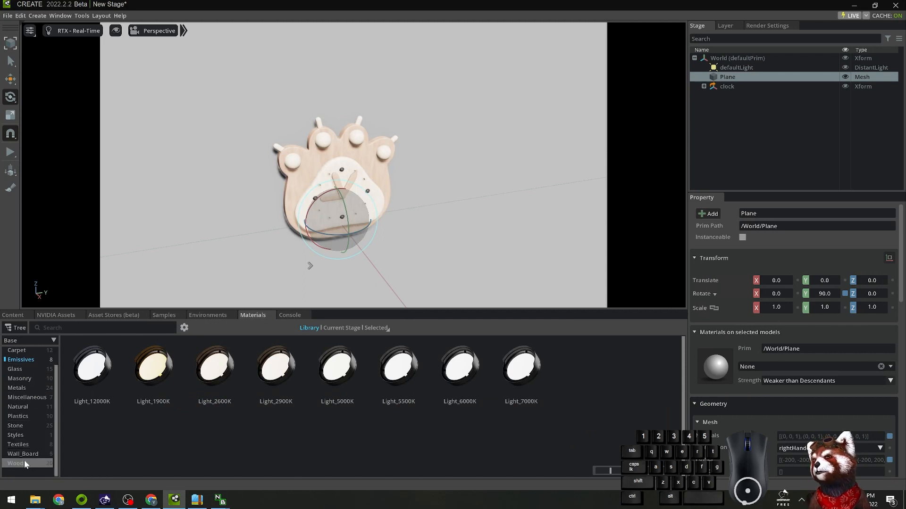
pyautogui.click(22, 455)
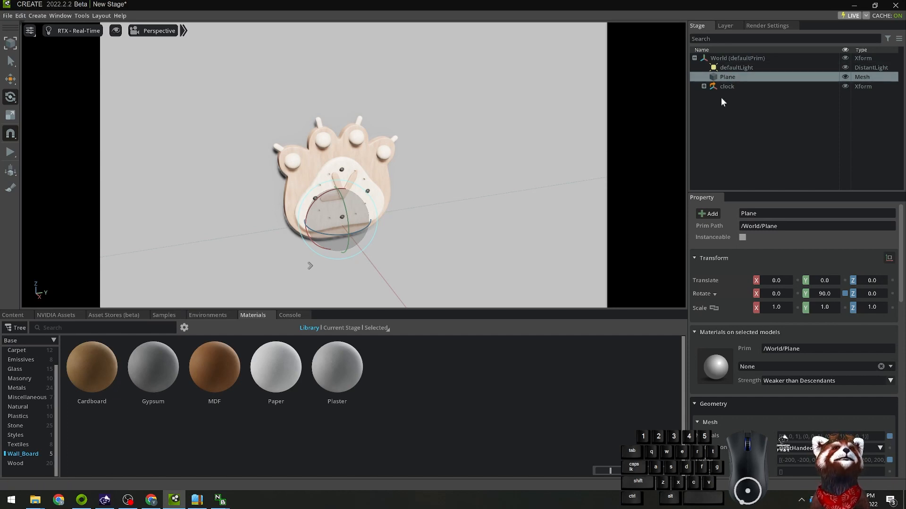
pyautogui.rightClick(349, 367)
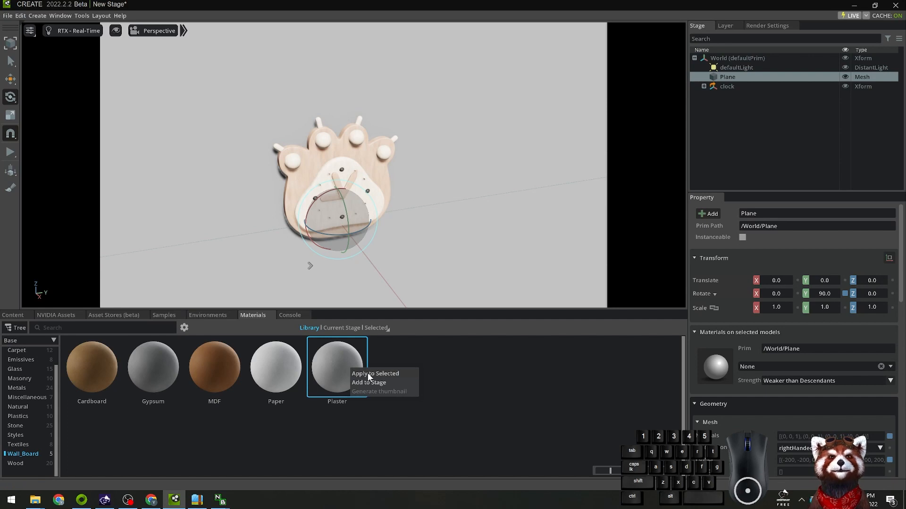
pyautogui.click(369, 374)
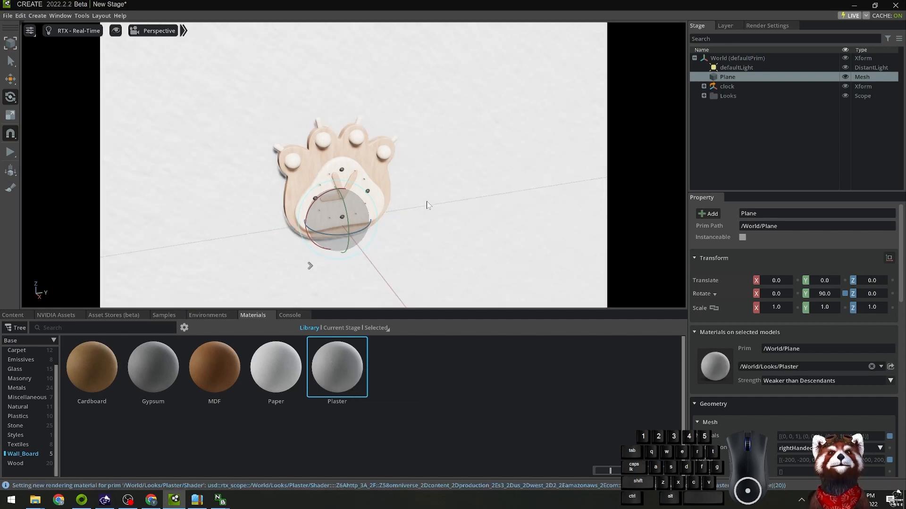
pyautogui.keyDown('alt'); pyautogui.moveTo(438, 235); pyautogui.dragTo(347, 264); pyautogui.keyUp('alt')
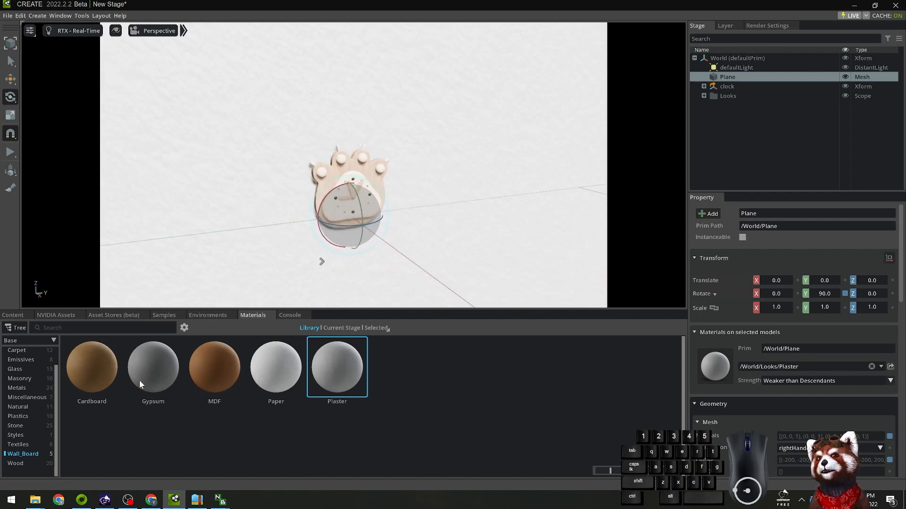
# Apply the Cardboard material from the Wall_Board category to the plane, deselect it, and inspect the surface behind the clock.
pyautogui.click(775, 148)
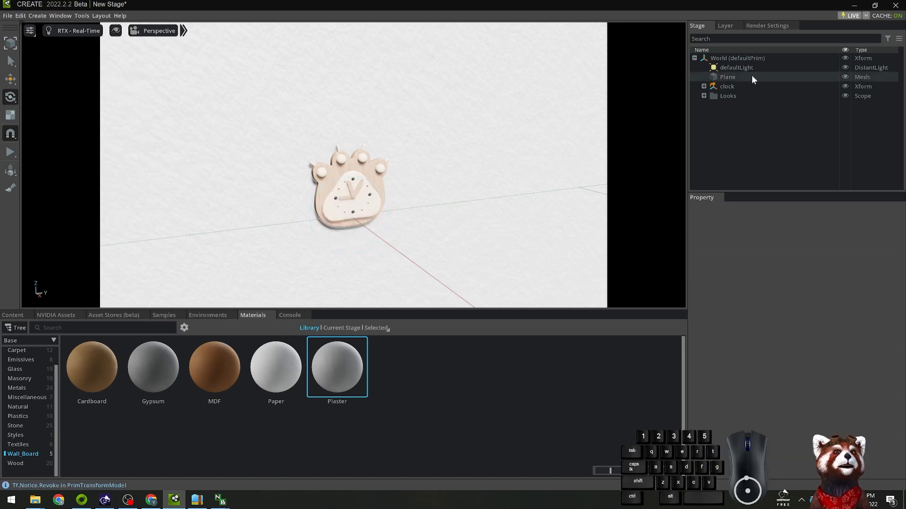
pyautogui.click(751, 77)
pyautogui.rightClick(100, 363)
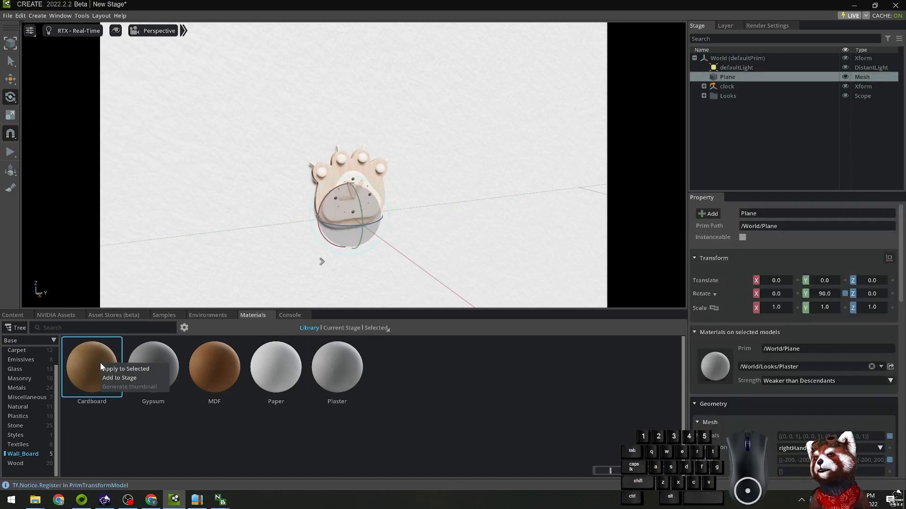
pyautogui.click(118, 369)
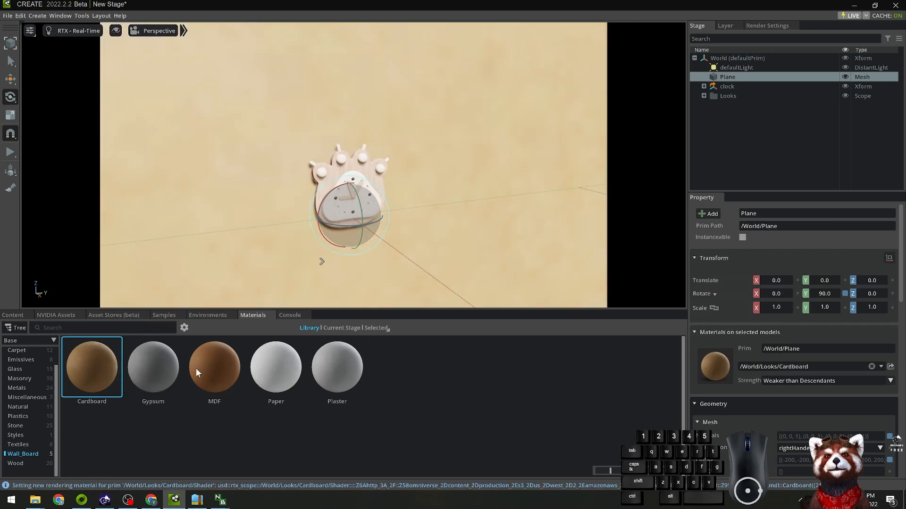
pyautogui.scroll(3, 482, 225)
pyautogui.keyDown('alt'); pyautogui.moveTo(493, 217); pyautogui.dragTo(494, 180, button='middle'); pyautogui.keyUp('alt')
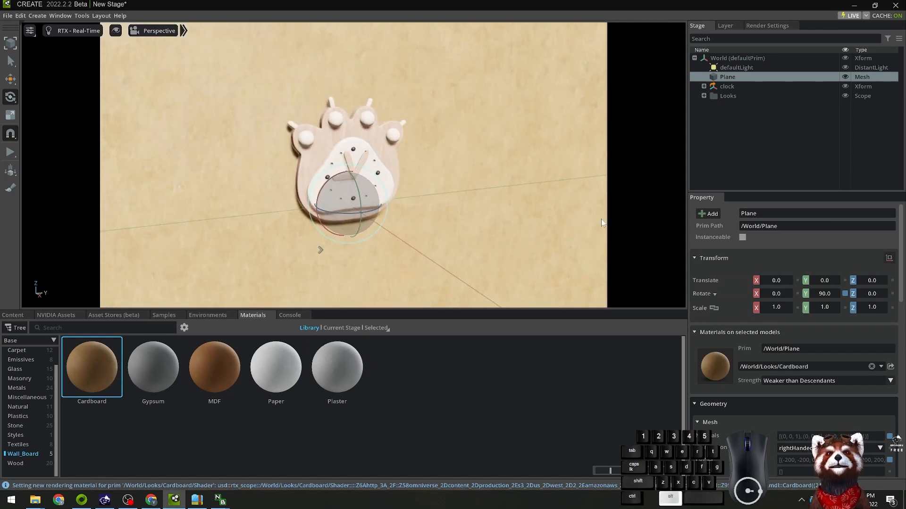
pyautogui.press('Escape')
pyautogui.scroll(3, 448, 225)
pyautogui.keyDown('alt'); pyautogui.moveTo(463, 216); pyautogui.dragTo(471, 239, button='middle'); pyautogui.keyUp('alt')
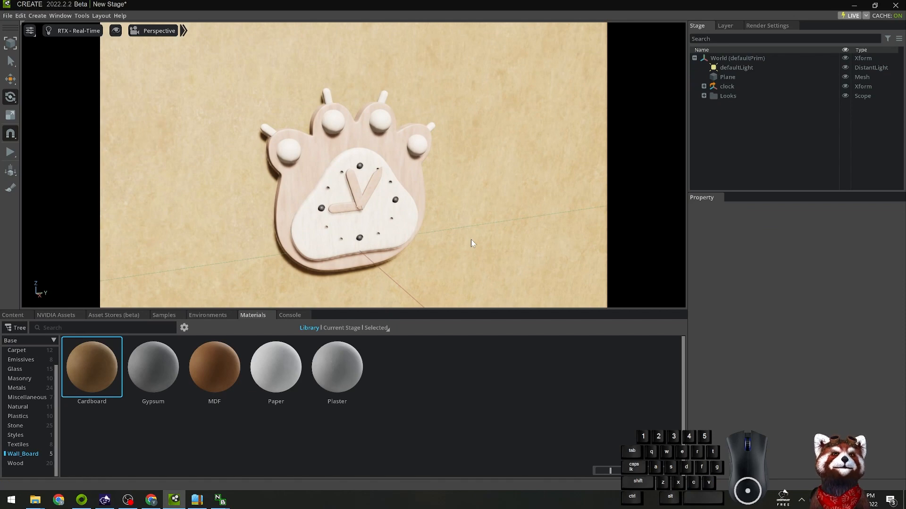
pyautogui.keyDown('alt'); pyautogui.moveTo(471, 239); pyautogui.dragTo(450, 225, button='middle'); pyautogui.keyUp('alt')
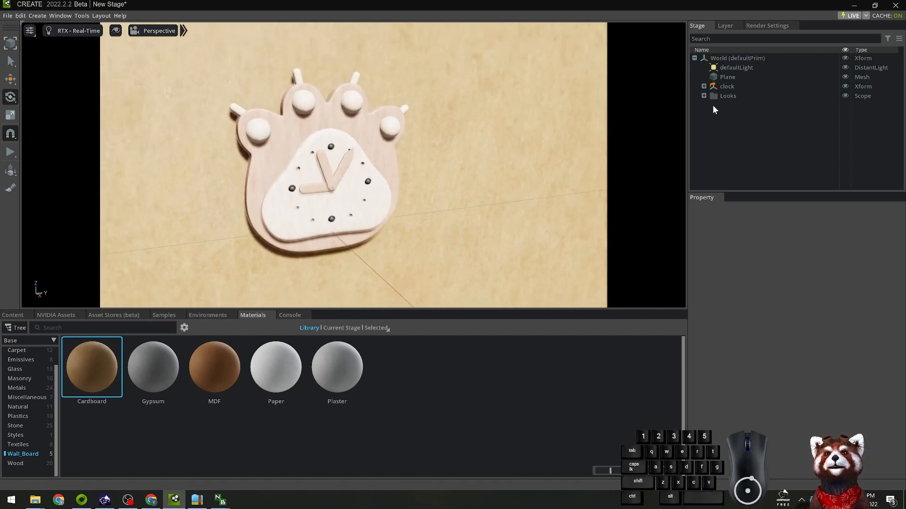
# Rotate the default light about its X axis to 50 degrees and set its intensity to 1500.
pyautogui.click(737, 66)
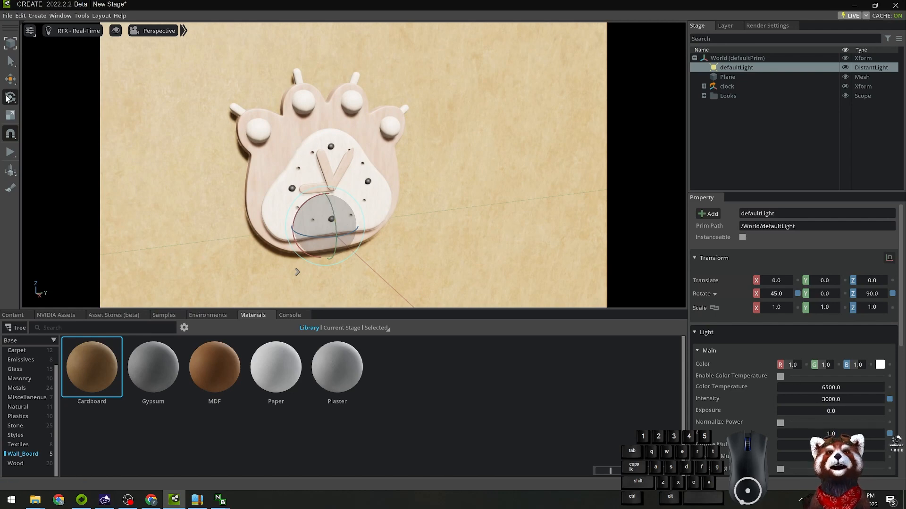
pyautogui.moveTo(333, 226)
pyautogui.mouseDown()
pyautogui.moveTo(332, 200)
pyautogui.moveTo(336, 228)
pyautogui.mouseUp()
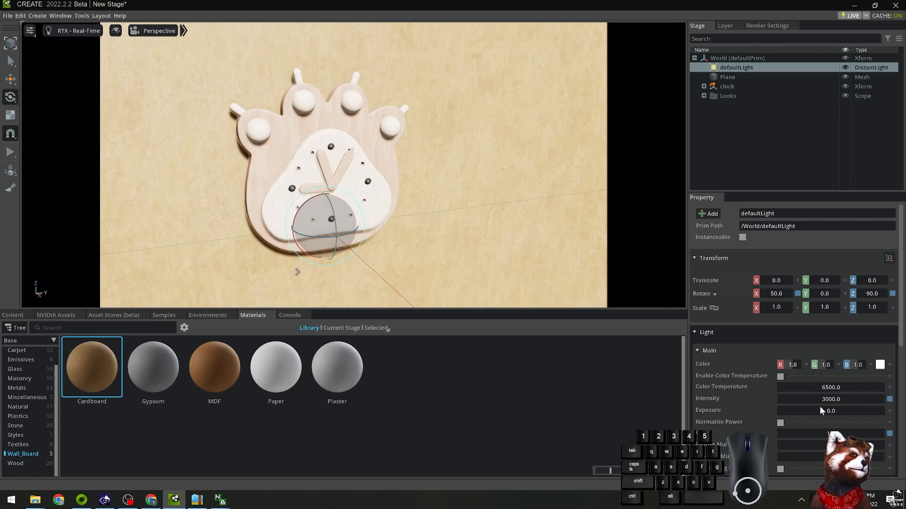
pyautogui.doubleClick(834, 401)
pyautogui.write('1500')
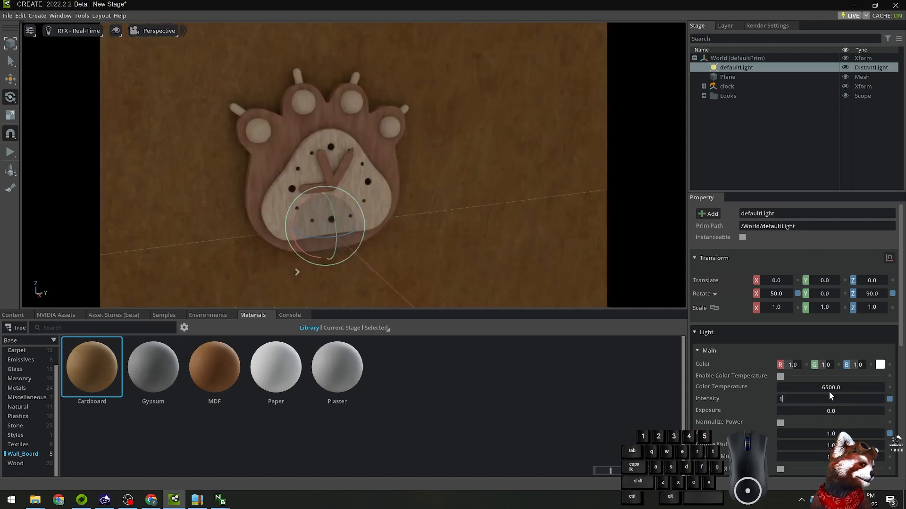
pyautogui.press('Return')
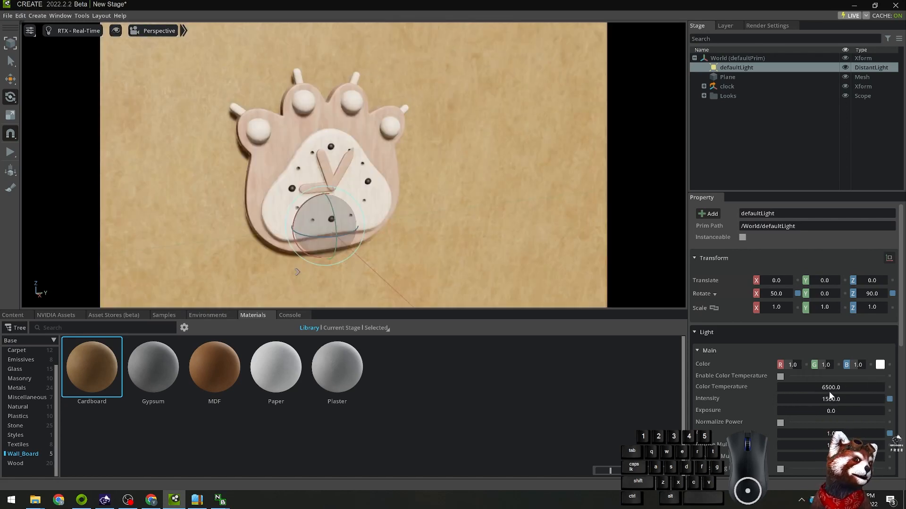
# Set the default light's colour to light blue (#7AC0DB) and deselect the light.
pyautogui.keyDown('alt'); pyautogui.moveTo(478, 209); pyautogui.dragTo(528, 212, button='middle'); pyautogui.keyUp('alt')
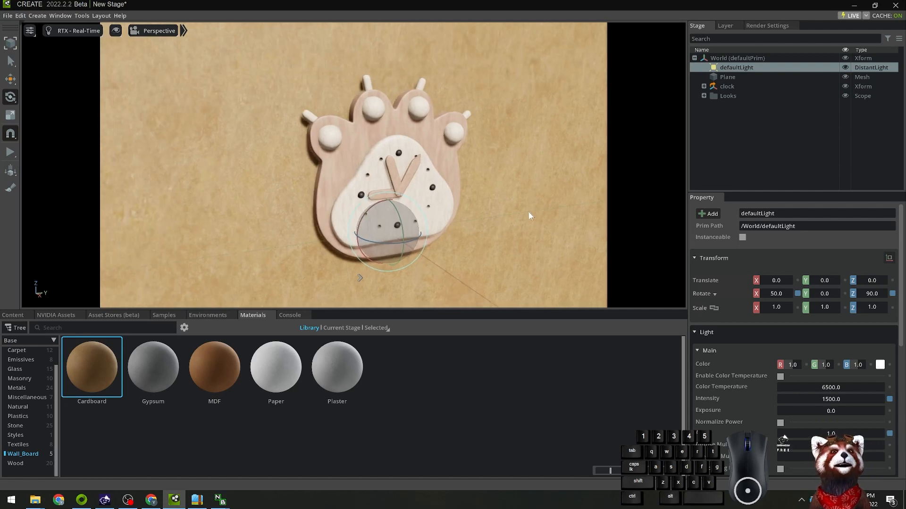
pyautogui.click(880, 365)
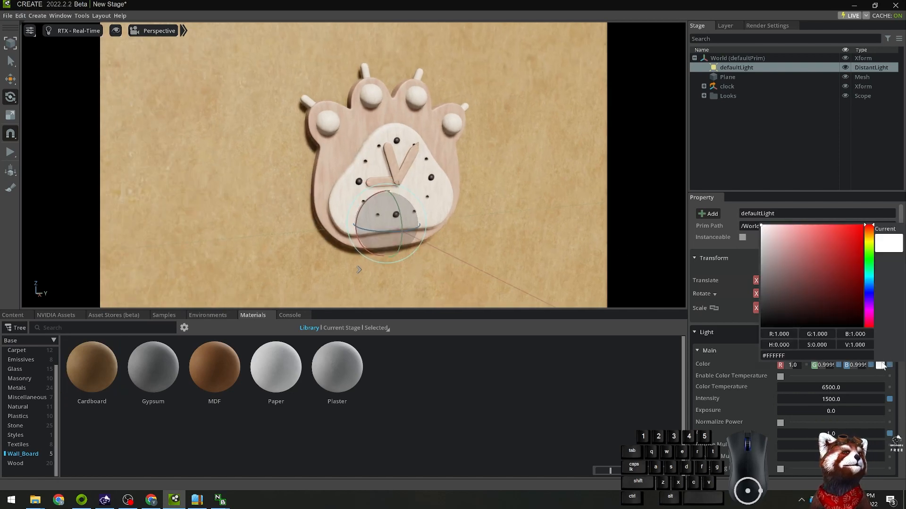
pyautogui.click(607, 396)
pyautogui.click(881, 366)
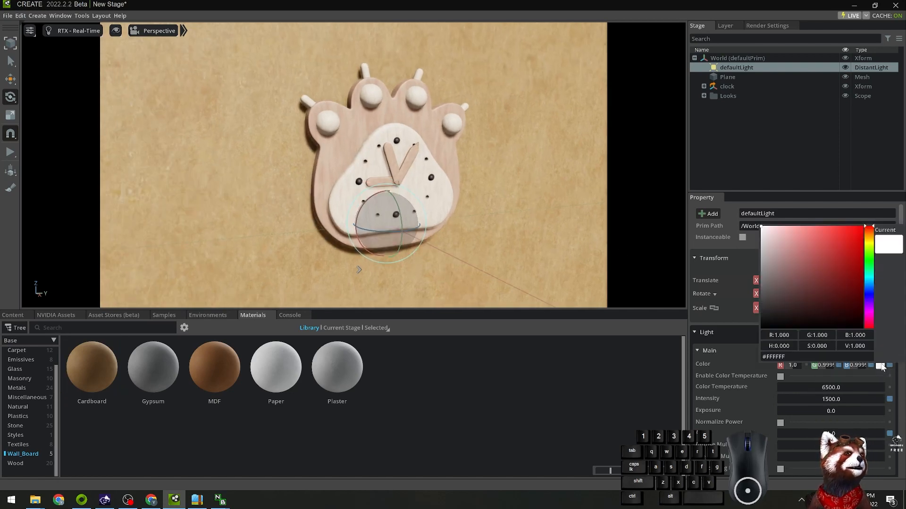
pyautogui.click(869, 283)
pyautogui.moveTo(794, 245); pyautogui.dragTo(806, 241)
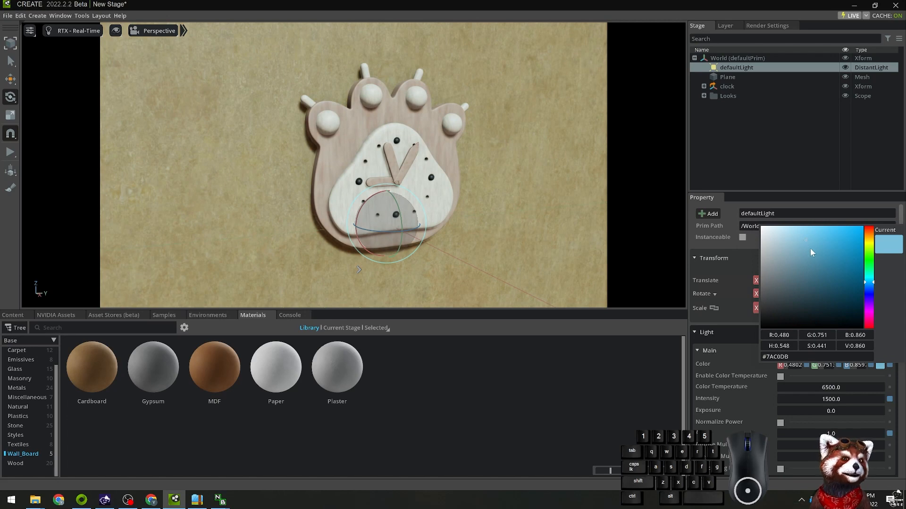
pyautogui.click(540, 170)
pyautogui.keyDown('alt'); pyautogui.moveTo(585, 206); pyautogui.dragTo(551, 200, button='middle'); pyautogui.keyUp('alt')
pyautogui.press('Escape')
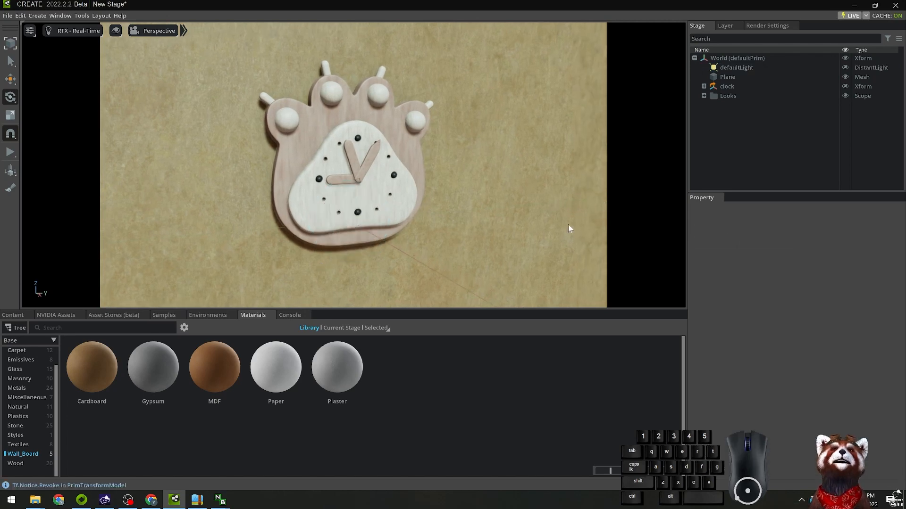
# Switch the viewport renderer to RTX - Interactive (Path Tracing) and inspect the clock's shading and shadows.
pyautogui.keyDown('alt'); pyautogui.moveTo(477, 217); pyautogui.dragTo(486, 224, button='middle'); pyautogui.keyUp('alt')
pyautogui.keyDown('alt'); pyautogui.moveTo(486, 224); pyautogui.dragTo(482, 229); pyautogui.keyUp('alt')
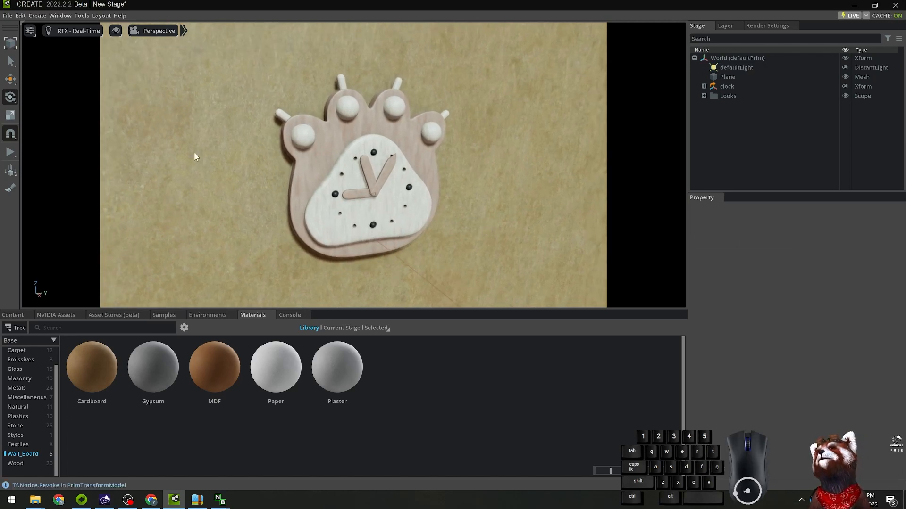
pyautogui.click(84, 33)
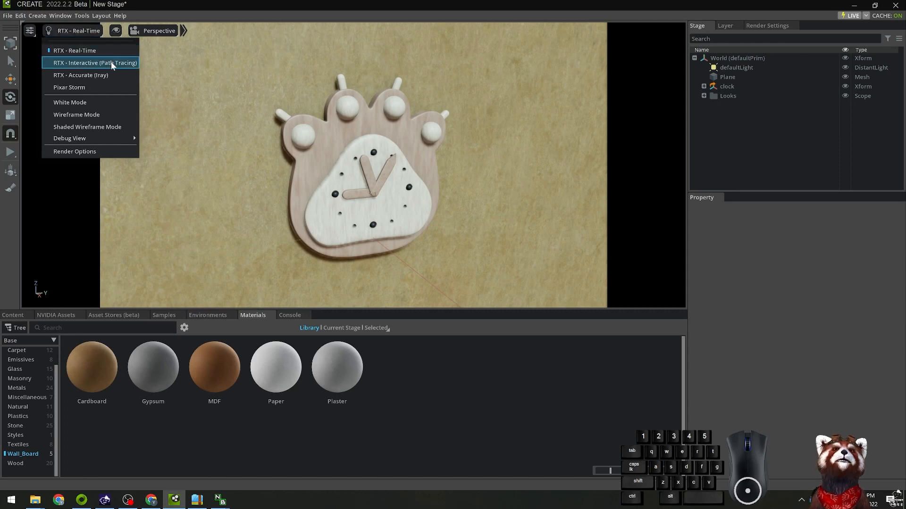
pyautogui.click(81, 31)
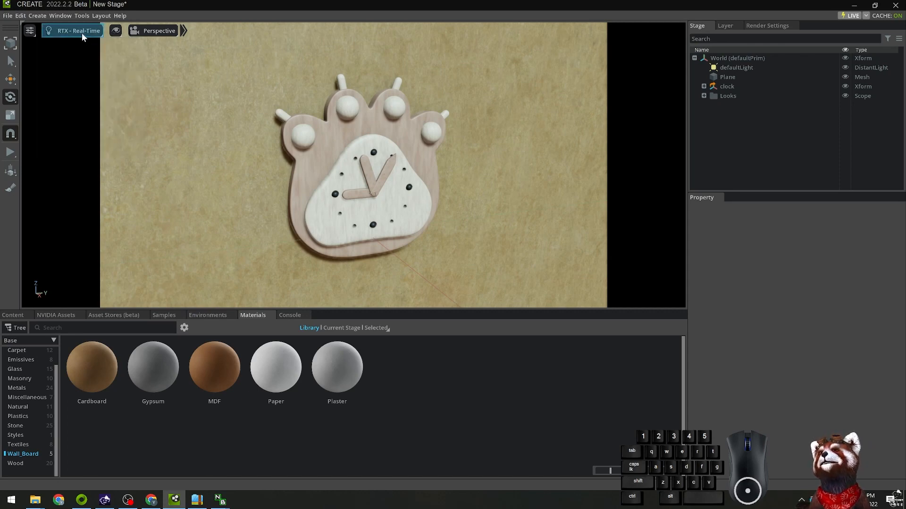
pyautogui.click(81, 33)
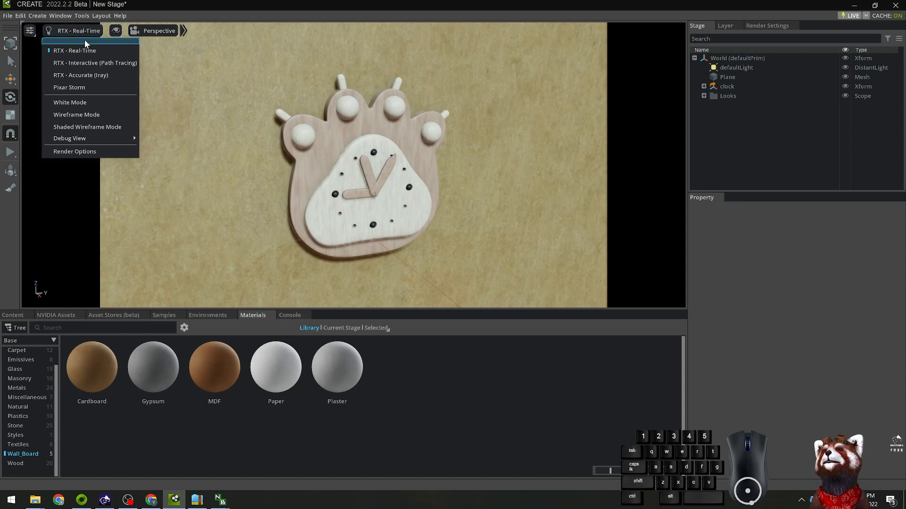
pyautogui.click(80, 66)
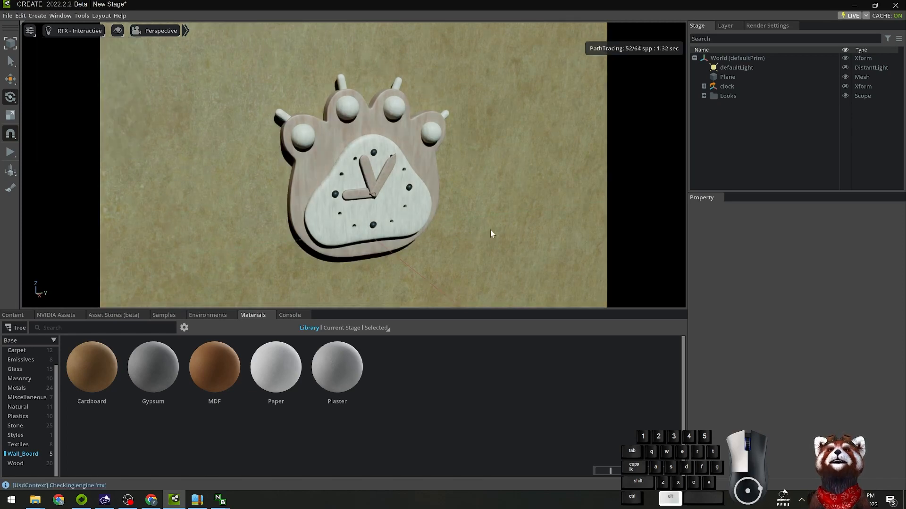
pyautogui.moveTo(490, 234)
pyautogui.keyDown('alt'); pyautogui.mouseDown()
pyautogui.moveTo(509, 229)
pyautogui.moveTo(430, 236)
pyautogui.moveTo(441, 206)
pyautogui.moveTo(468, 239)
pyautogui.moveTo(452, 234)
pyautogui.mouseUp(); pyautogui.keyUp('alt')
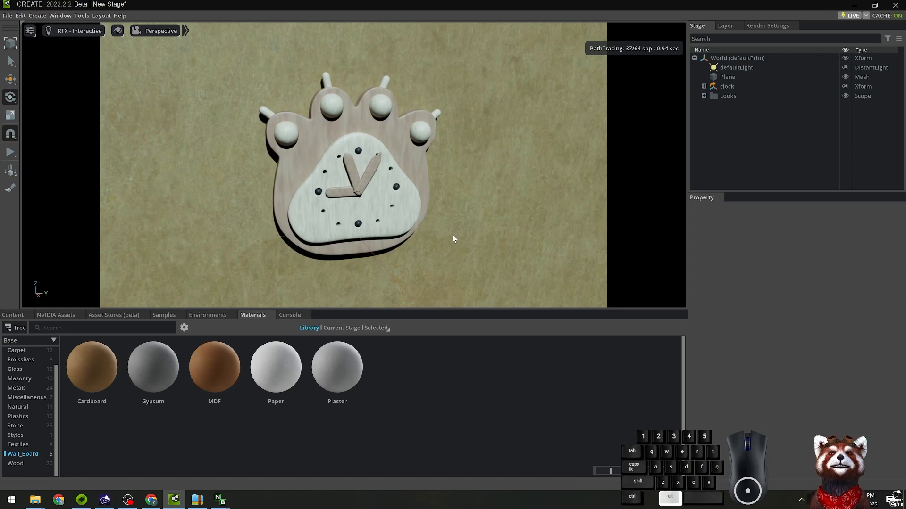